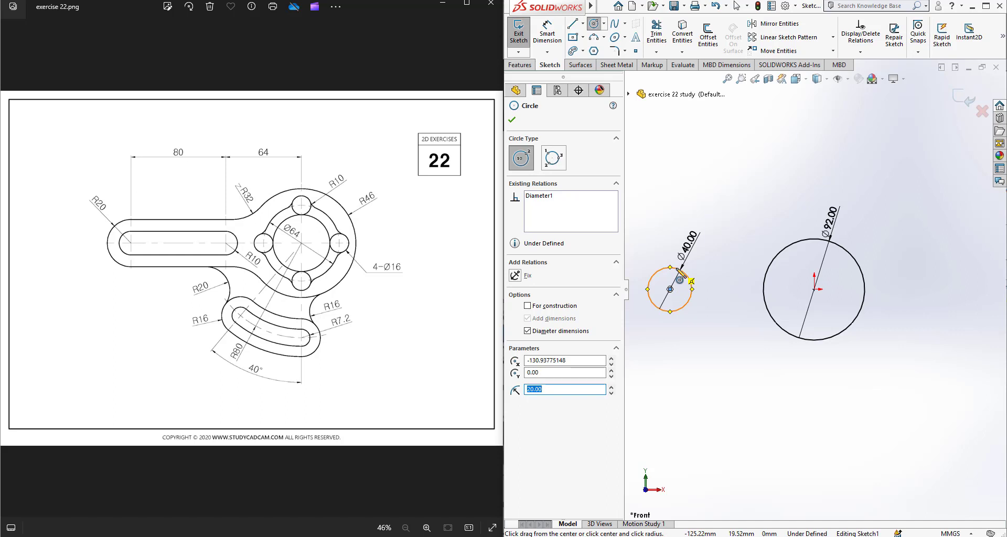
- Draw two horizontal lines about 109 mm long from the 40 mm circle's top and bottom points into the 92 mm circle
{"action": "key", "text": "l"}
{"action": "left_click_drag", "start_coordinate": [673, 267], "coordinate": [766, 271]}
{"action": "left_click", "coordinate": [790, 266]}
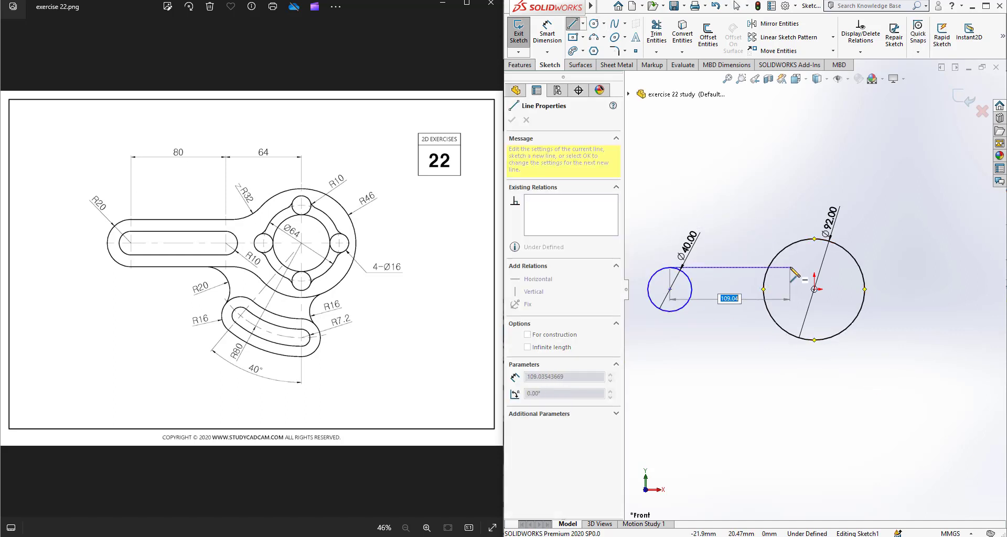
{"action": "key", "text": "Escape"}
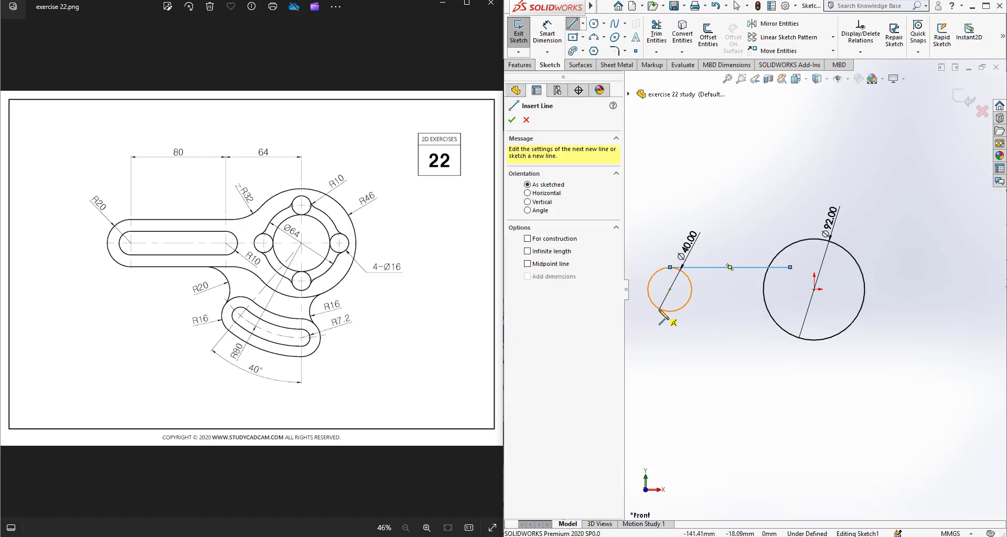
{"action": "left_click", "coordinate": [670, 312]}
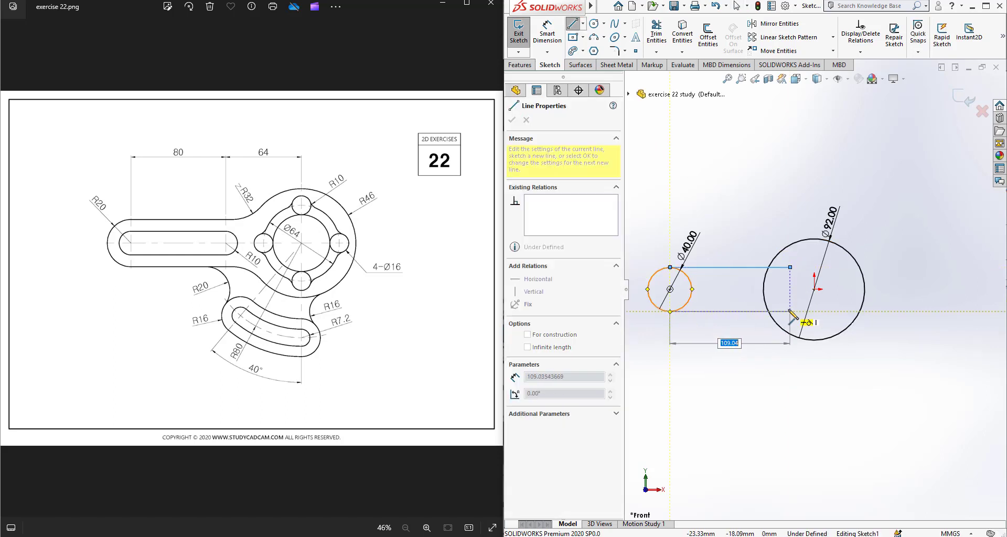
{"action": "left_click", "coordinate": [789, 311]}
{"action": "key", "text": "Escape"}
- Dimension the horizontal distance between the centres of the two circles as 80 mm
{"action": "key", "text": "d"}
{"action": "left_click", "coordinate": [669, 290]}
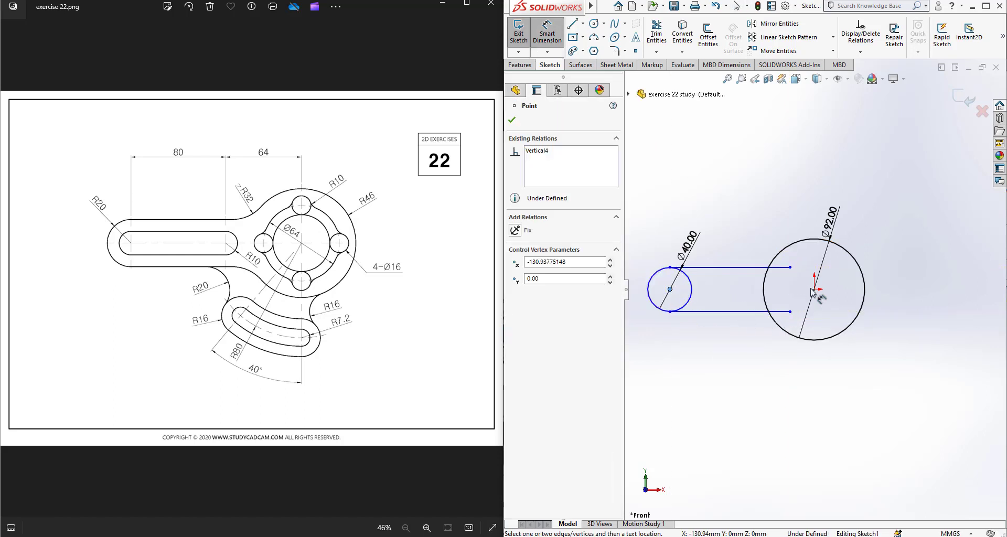
{"action": "left_click", "coordinate": [812, 289]}
{"action": "left_click", "coordinate": [739, 181]}
{"action": "type", "text": "80"}
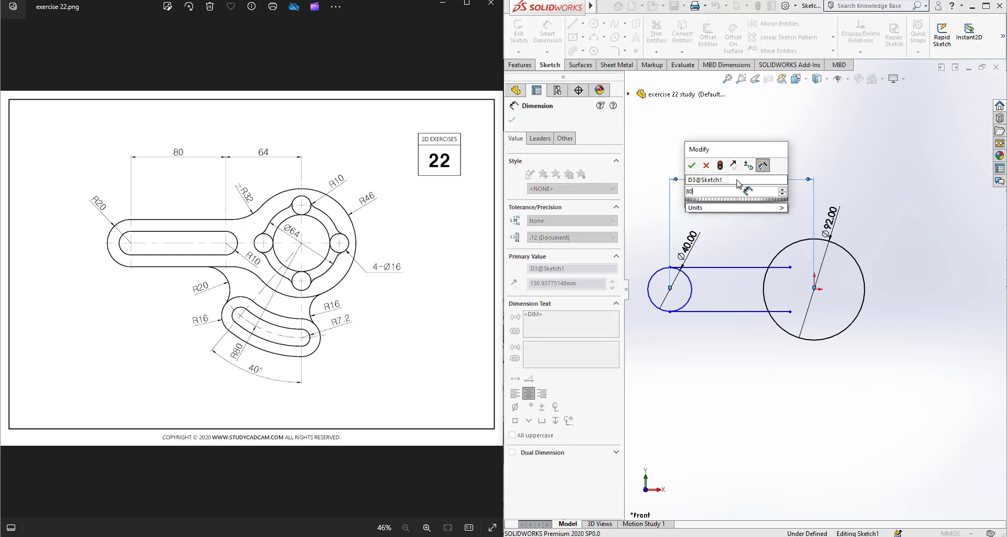
{"action": "key", "text": "Return"}
{"action": "scroll", "coordinate": [728, 314], "scroll_direction": "down", "scroll_amount": 3}
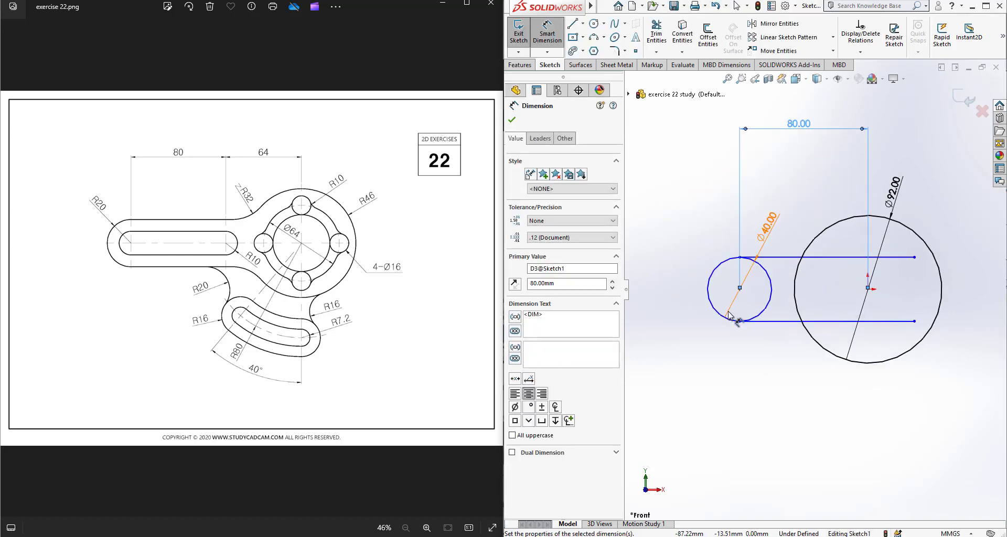
{"action": "key", "text": "Escape"}
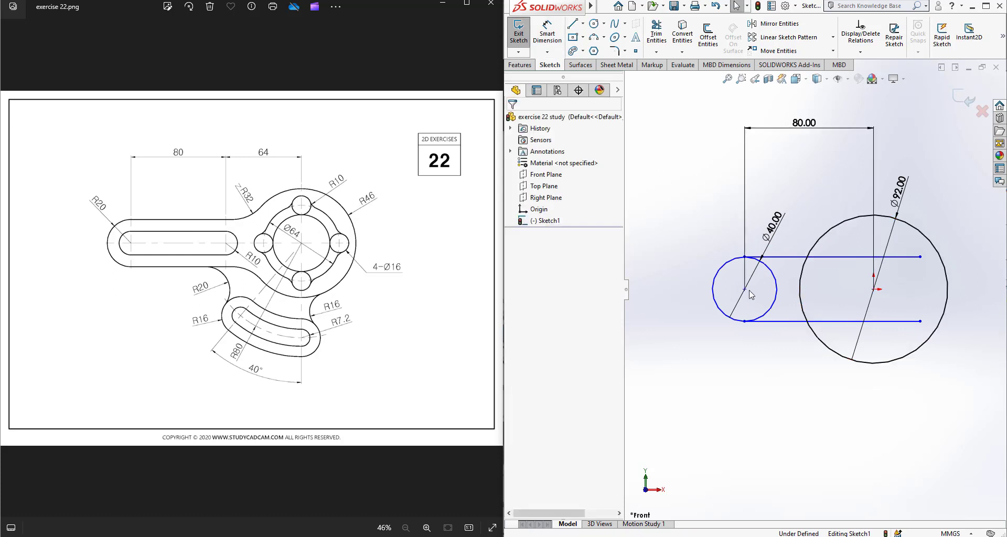
- Align the two circle centres horizontally and add a horizontal relation to the upper line
{"action": "left_click", "coordinate": [745, 289]}
{"action": "left_click", "coordinate": [873, 289], "text": "ctrl"}
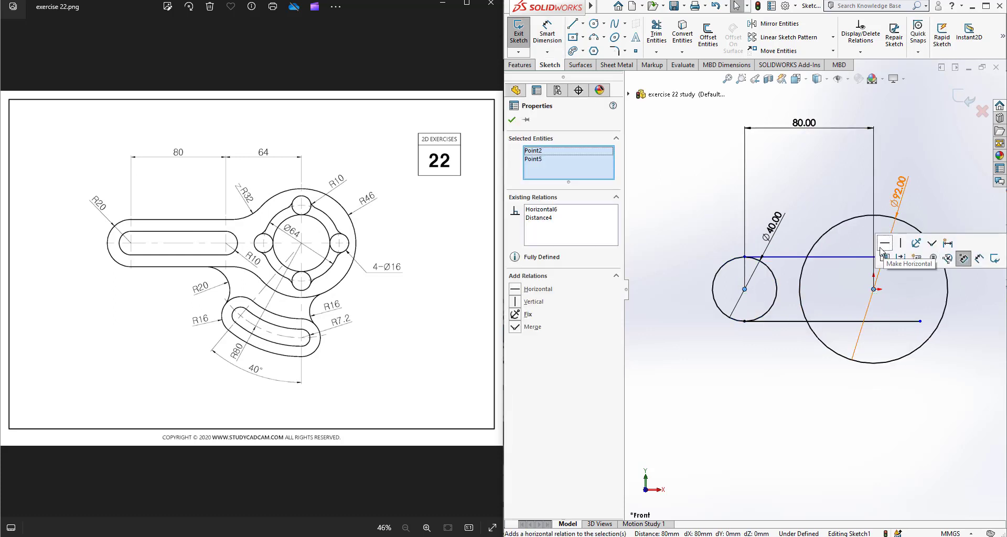
{"action": "key", "text": "Escape"}
{"action": "left_click", "coordinate": [831, 256]}
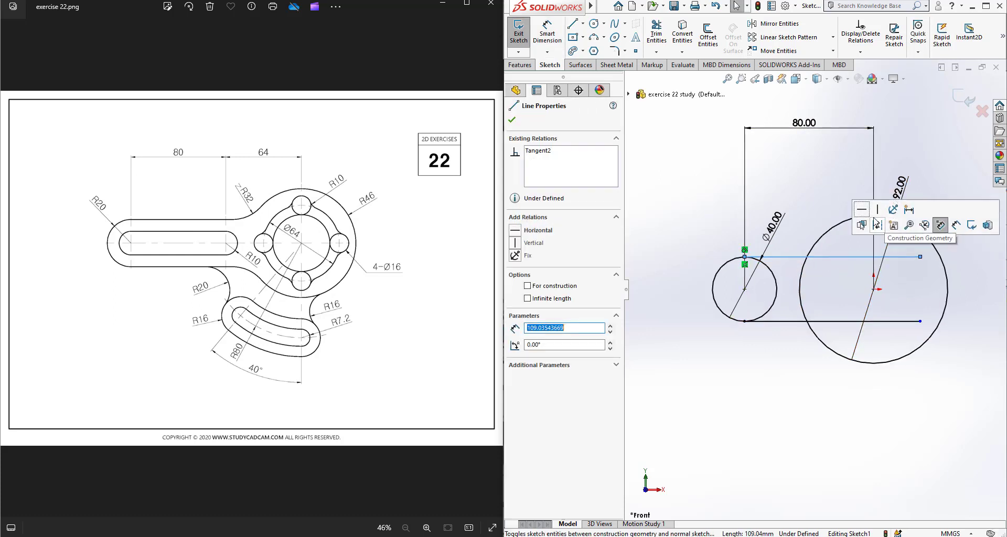
{"action": "left_click", "coordinate": [862, 209]}
{"action": "key", "text": "Escape"}
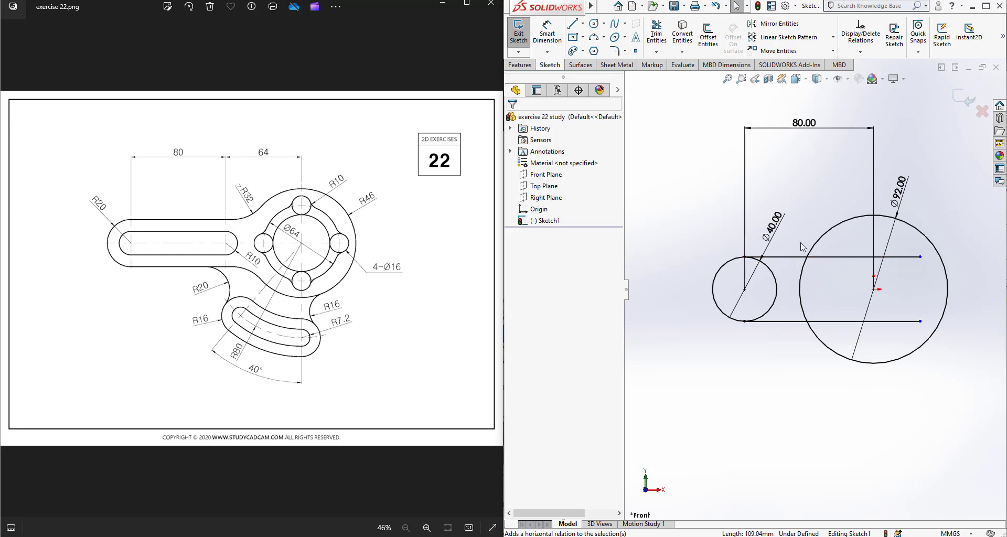
- Trim the line ends inside the large circle and the part of the small circle between the two lines
{"action": "left_click", "coordinate": [657, 35]}
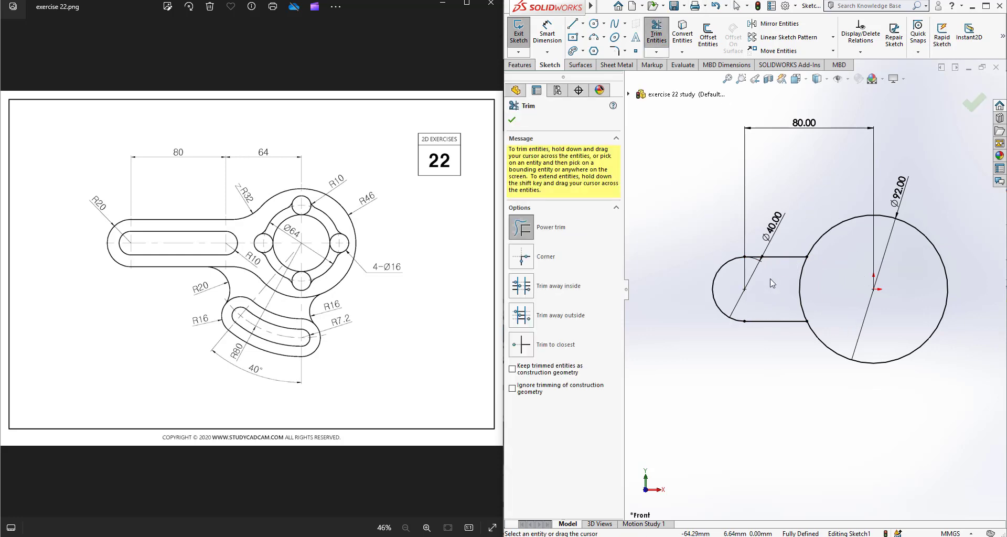
{"action": "left_click", "coordinate": [582, 51]}
{"action": "left_click", "coordinate": [586, 60]}
{"action": "left_click", "coordinate": [744, 289]}
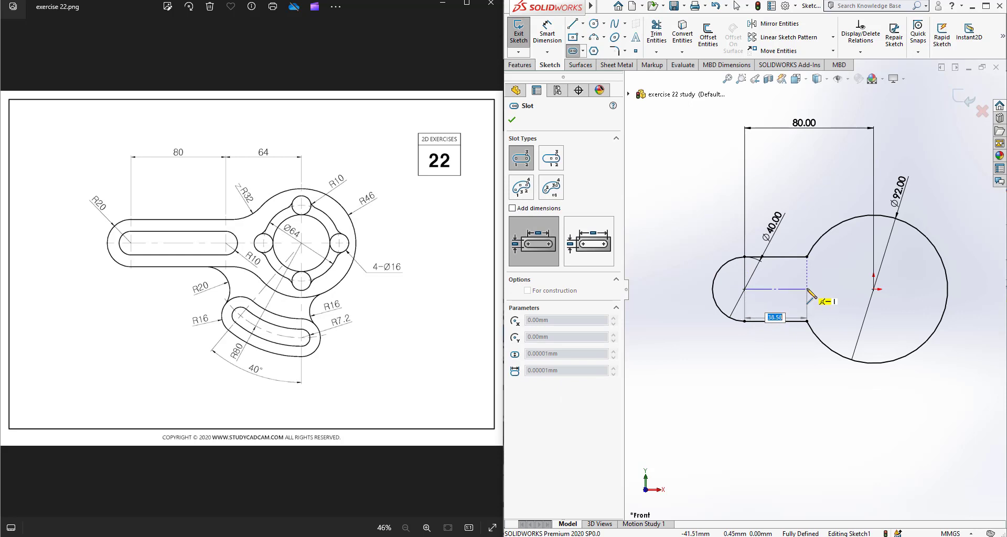
{"action": "key", "text": "Escape"}
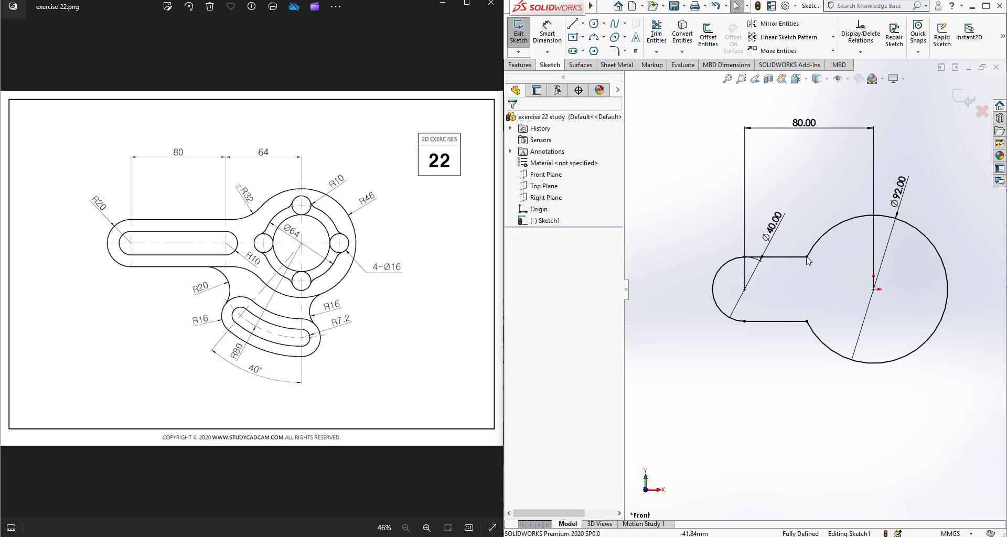
- Delete the 80 mm dimension between the end arc's centre and the large circle's centre
{"action": "left_click", "coordinate": [810, 132]}
{"action": "key", "text": "Delete"}
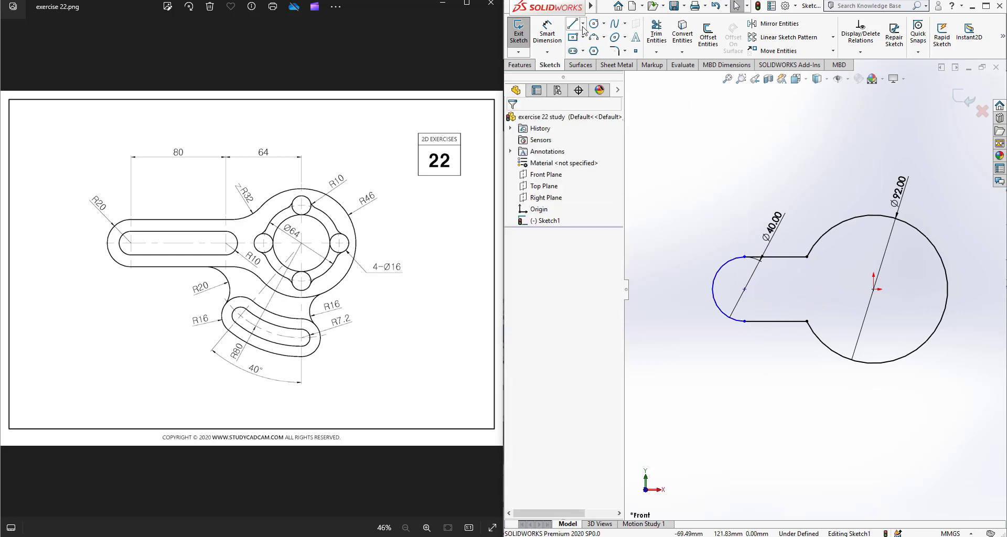
- Sketch a horizontal straight slot from the end arc's centre, about 29 mm between centres and about 18 mm wide
{"action": "left_click", "coordinate": [574, 52]}
{"action": "left_click", "coordinate": [744, 289]}
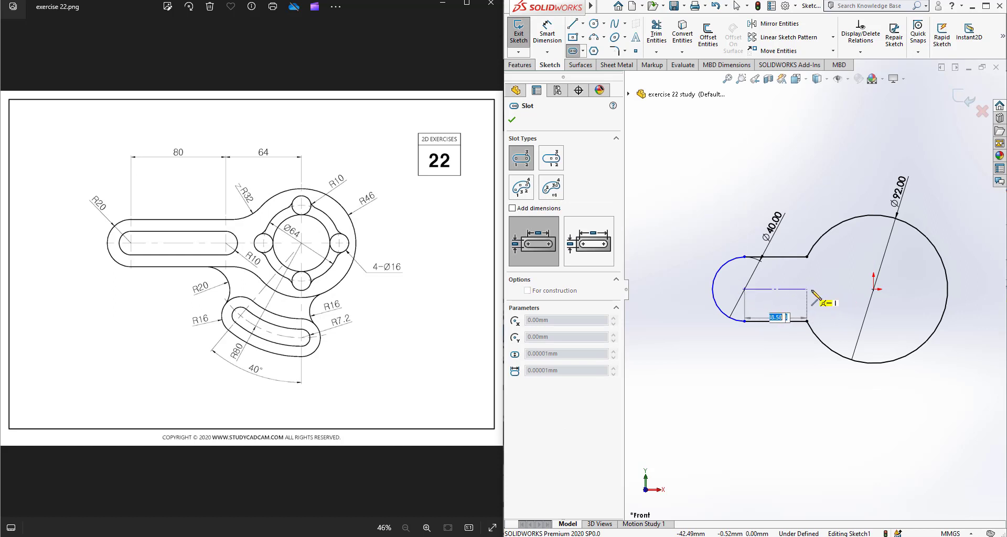
{"action": "left_click", "coordinate": [792, 289]}
{"action": "left_click", "coordinate": [791, 275]}
{"action": "key", "text": "Escape"}
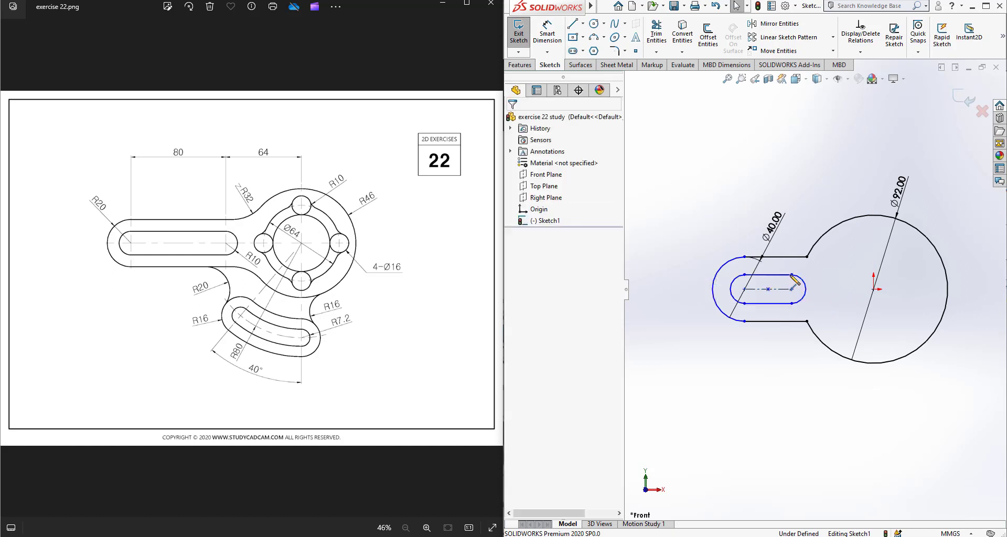
- Dimension the slot's end arc with a radius of 10 mm
{"action": "key", "text": "d"}
{"action": "left_click", "coordinate": [732, 286]}
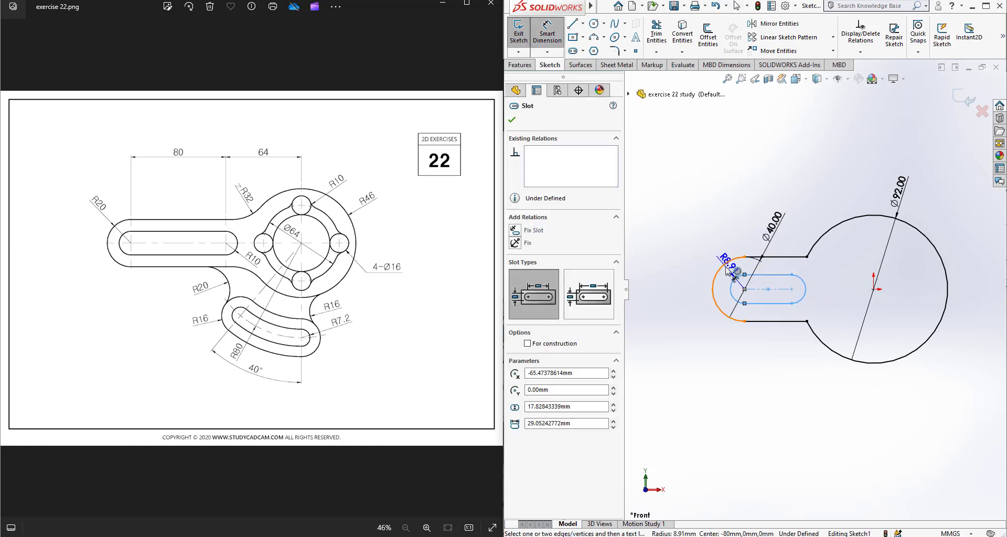
{"action": "left_click", "coordinate": [698, 240]}
{"action": "type", "text": "10"}
{"action": "key", "text": "Return"}
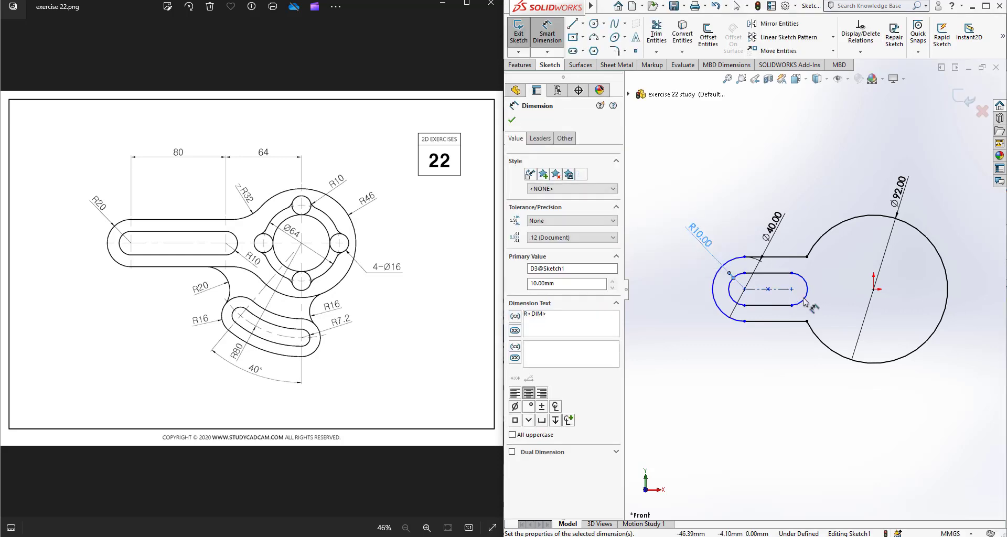
{"action": "key", "text": "Escape"}
- Dimension the distance from the slot's inner arc centre to the origin as 64 mm
{"action": "scroll", "coordinate": [795, 301], "scroll_direction": "down", "scroll_amount": 3}
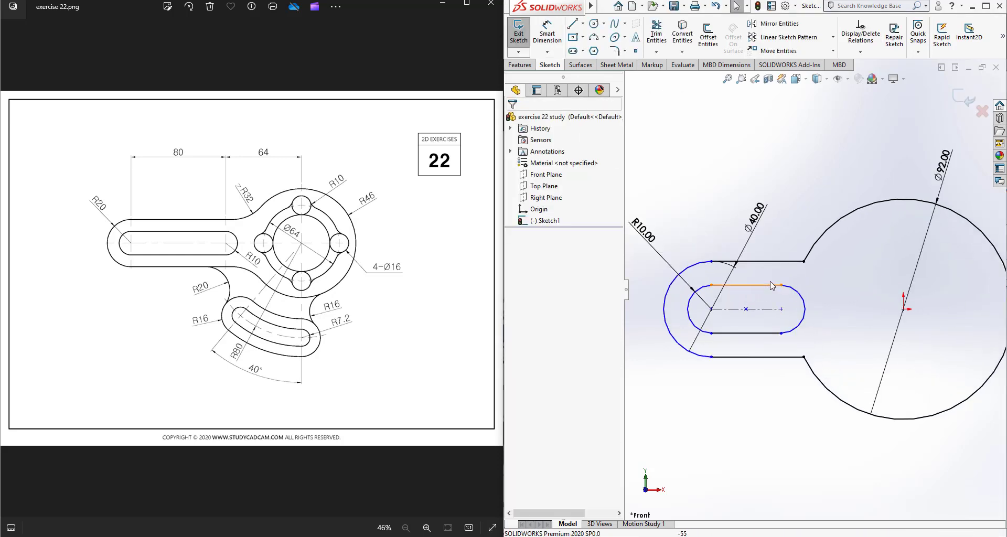
{"action": "key", "text": "d"}
{"action": "left_click", "coordinate": [781, 310]}
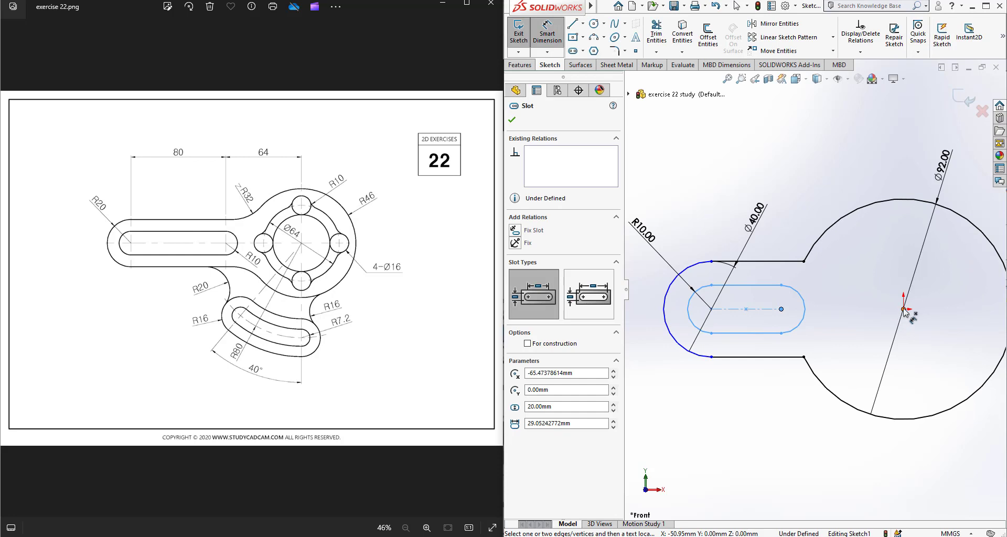
{"action": "left_click", "coordinate": [903, 309]}
{"action": "left_click", "coordinate": [850, 137]}
{"action": "type", "text": "64"}
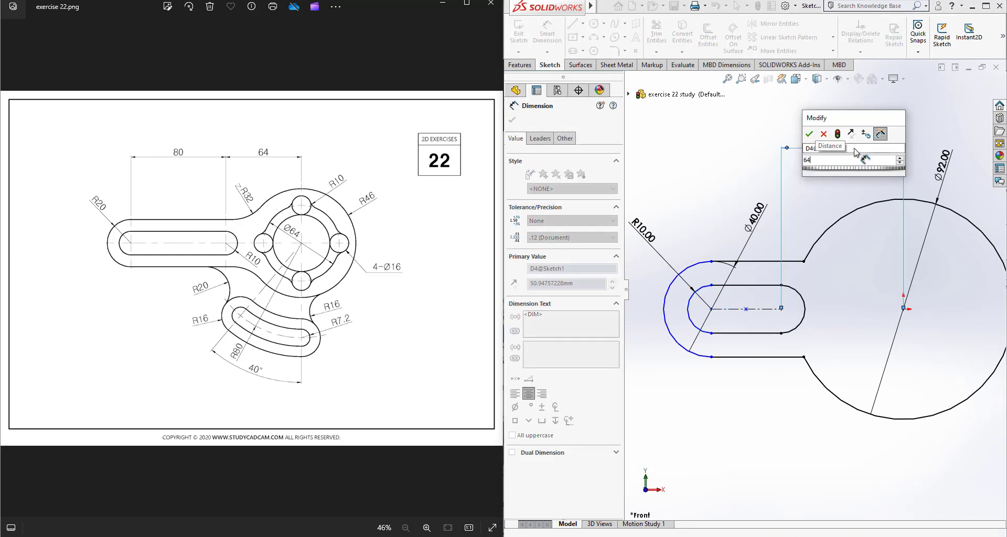
{"action": "key", "text": "Return"}
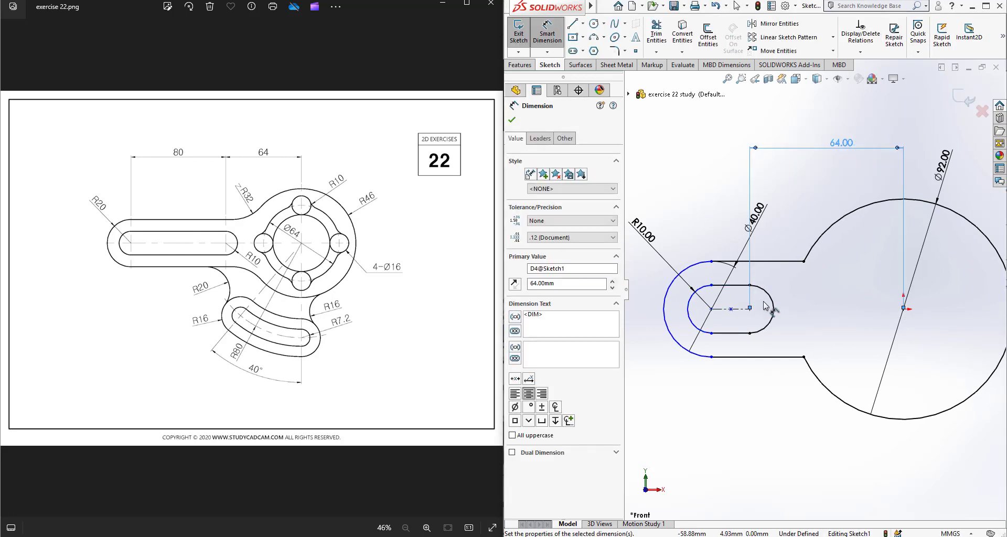
- Dimension the slot's centreline length as 80 mm
{"action": "left_click", "coordinate": [727, 311]}
{"action": "left_click", "coordinate": [714, 148]}
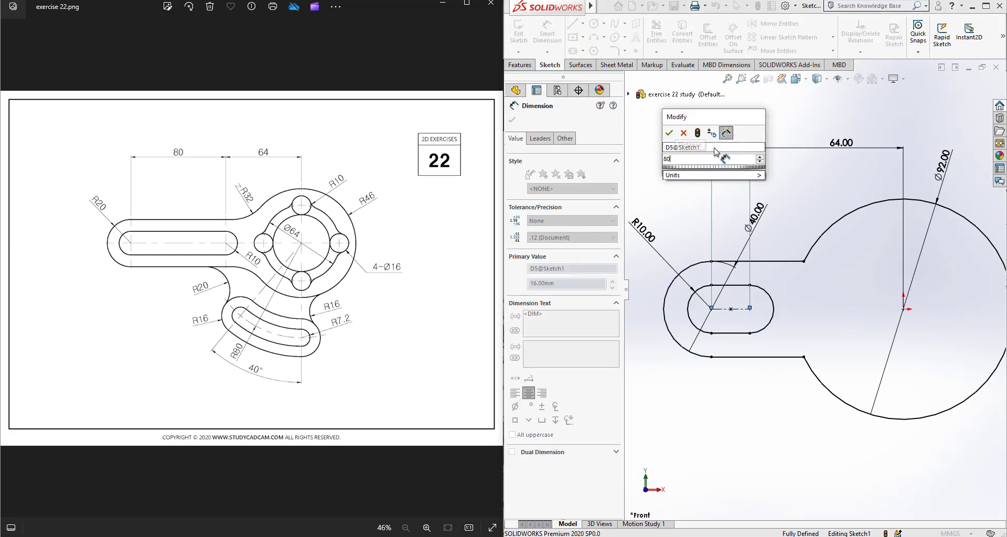
{"action": "type", "text": "80"}
{"action": "key", "text": "Return"}
{"action": "scroll", "coordinate": [741, 256], "scroll_direction": "down", "scroll_amount": 2}
{"action": "scroll", "coordinate": [743, 257], "scroll_direction": "up", "scroll_amount": 6}
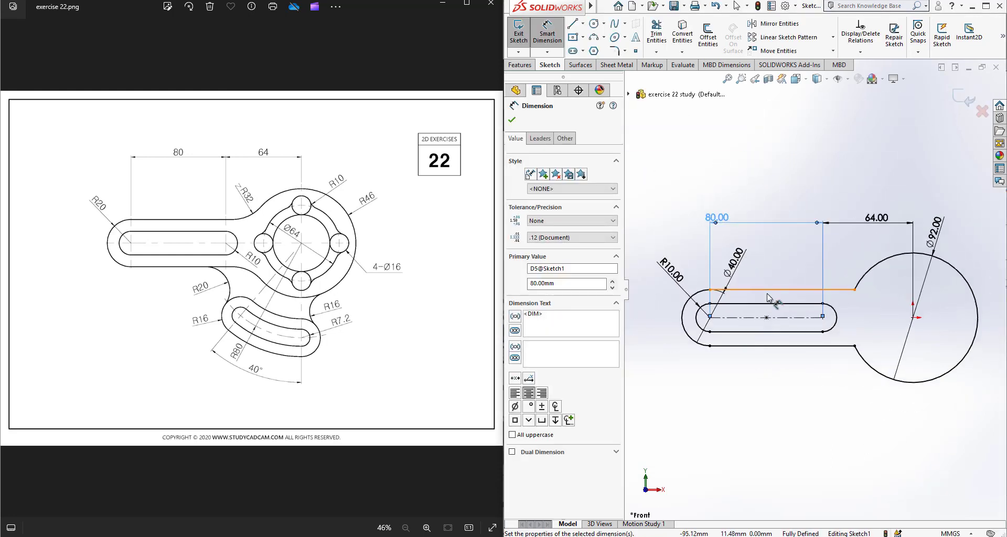
{"action": "middle_click_drag", "start_coordinate": [773, 301], "coordinate": [720, 203], "text": "ctrl"}
{"action": "key", "text": "Escape"}
- Draw a circle centred on the origin inside the 92 mm circle, entering its diameter as 64-16
{"action": "left_click", "coordinate": [593, 26]}
{"action": "left_click", "coordinate": [843, 216]}
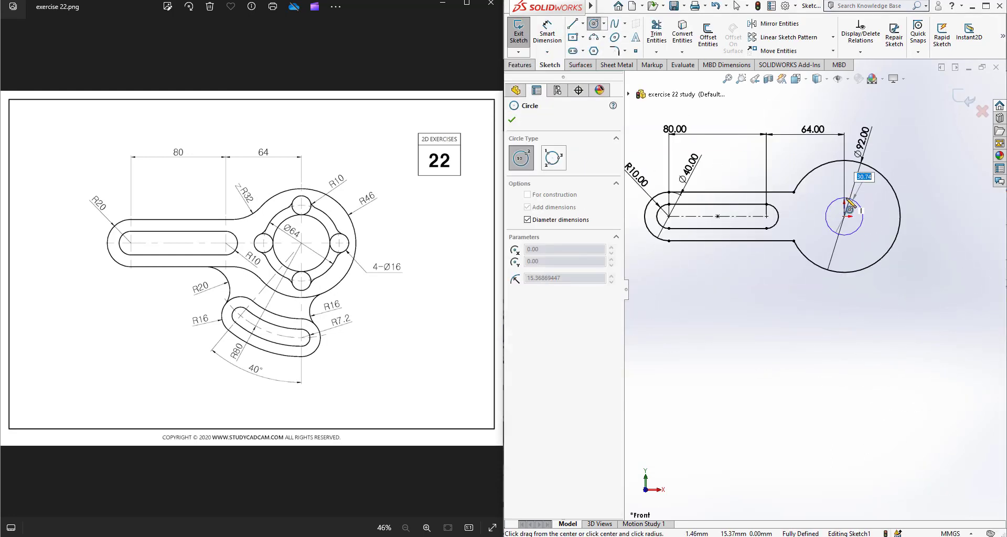
{"action": "left_click", "coordinate": [886, 224]}
{"action": "type", "text": "64"}
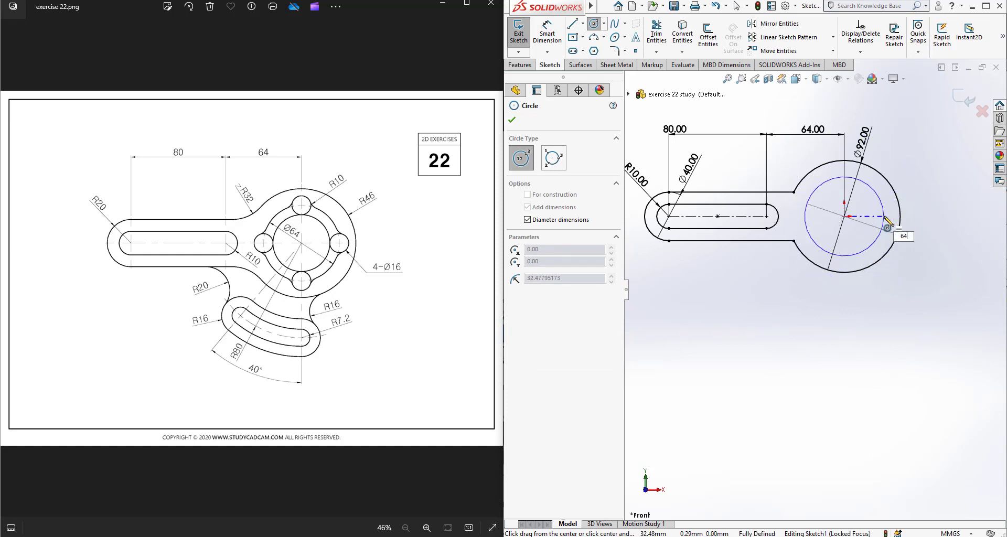
{"action": "type", "text": "-16"}
{"action": "key", "text": "Return"}
{"action": "key", "text": "Escape"}
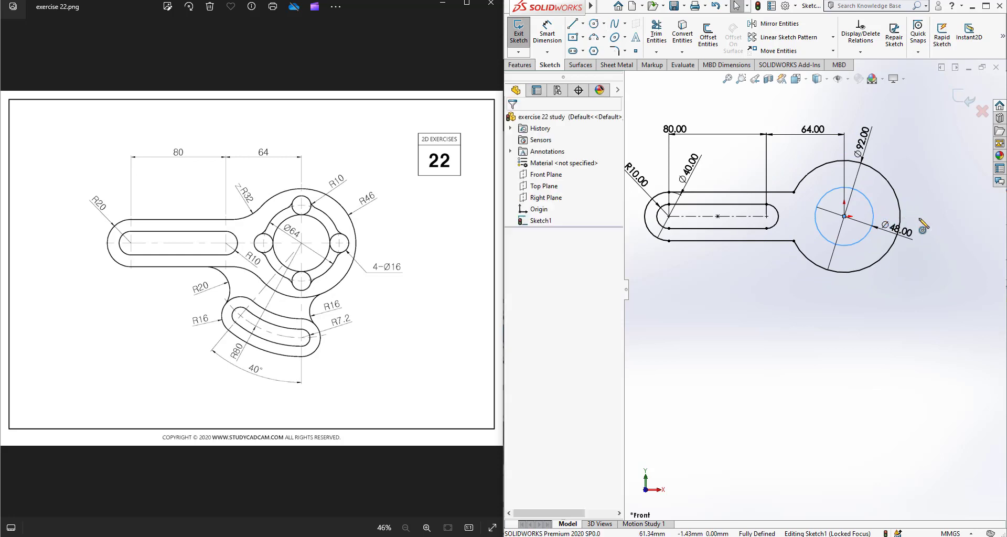
- Close the current sketch and start a new sketch on the Front Plane
{"action": "left_click", "coordinate": [526, 36]}
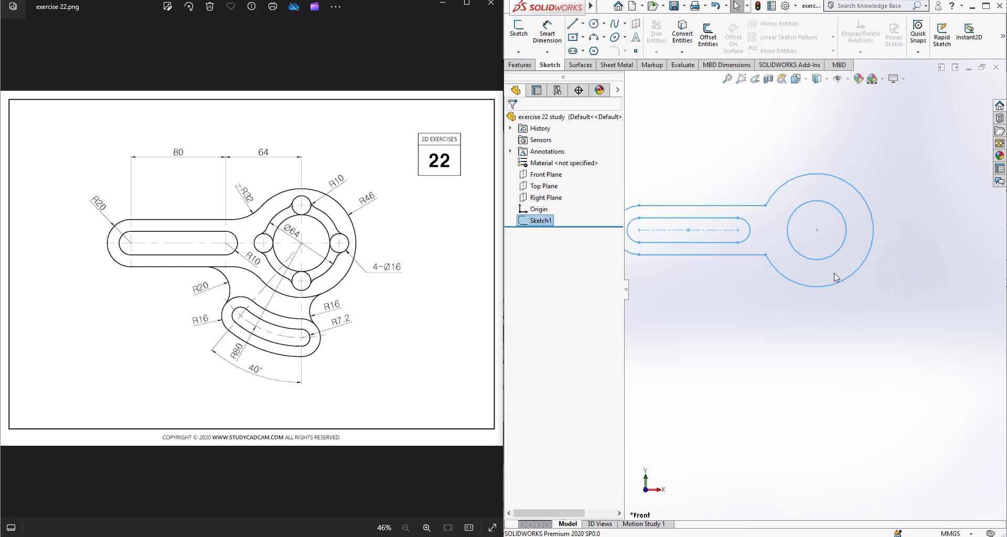
{"action": "left_click", "coordinate": [547, 175]}
{"action": "left_click", "coordinate": [572, 162]}
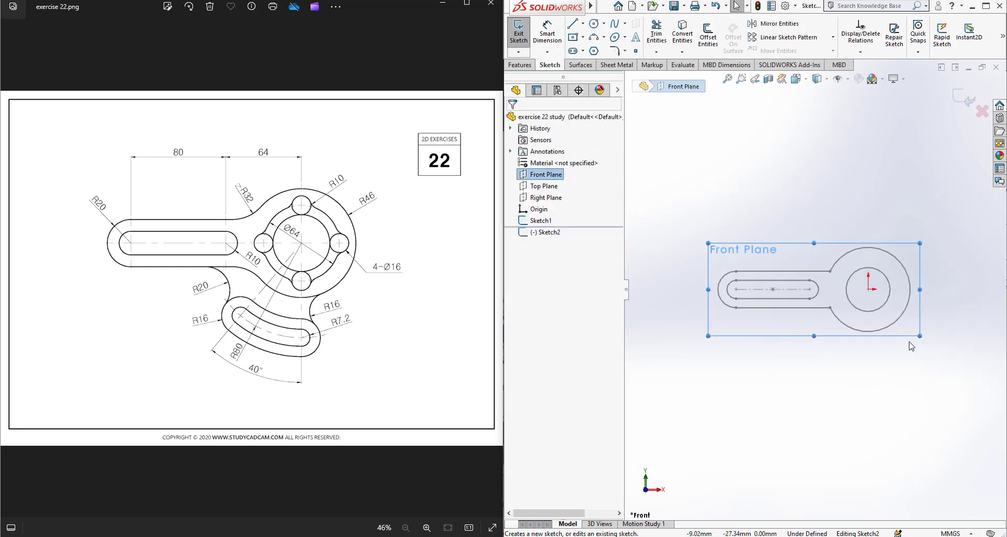
- Draw a vertical line about 110 mm long downward from the origin
{"action": "left_click", "coordinate": [577, 26]}
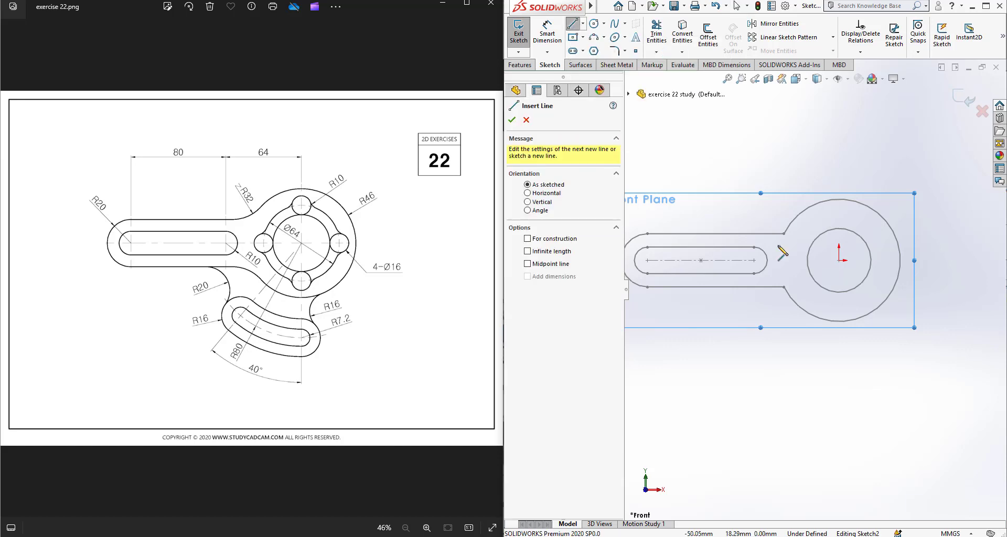
{"action": "left_click", "coordinate": [838, 260]}
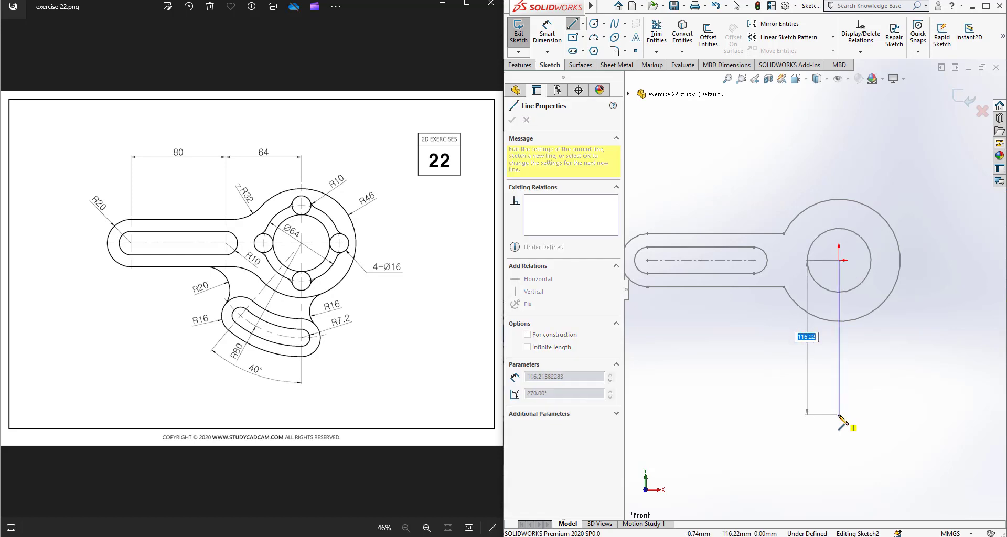
{"action": "left_click", "coordinate": [838, 409]}
{"action": "key", "text": "Escape"}
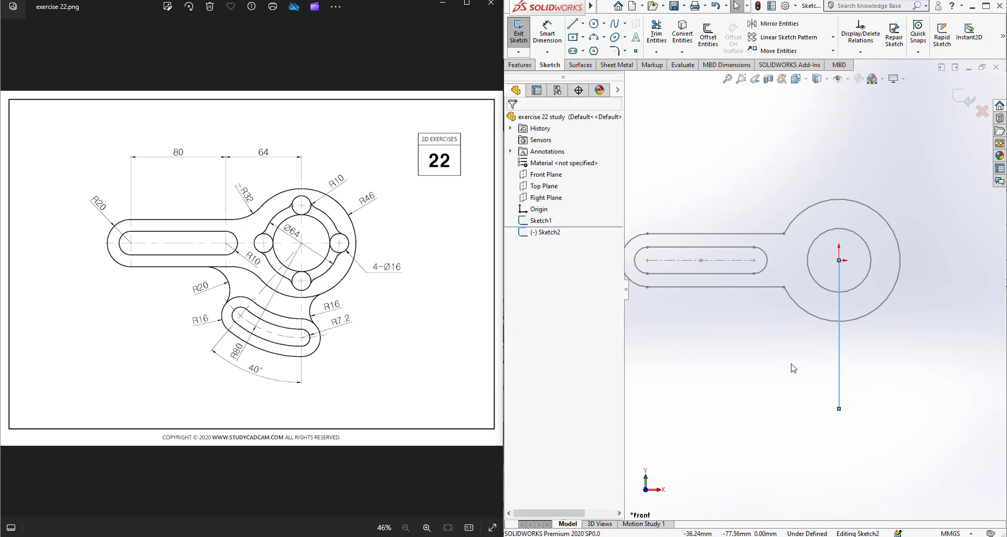
- Draw a slanted line from the origin down and to the left, about 109 mm long and about 42° from the vertical line
{"action": "key", "text": "l"}
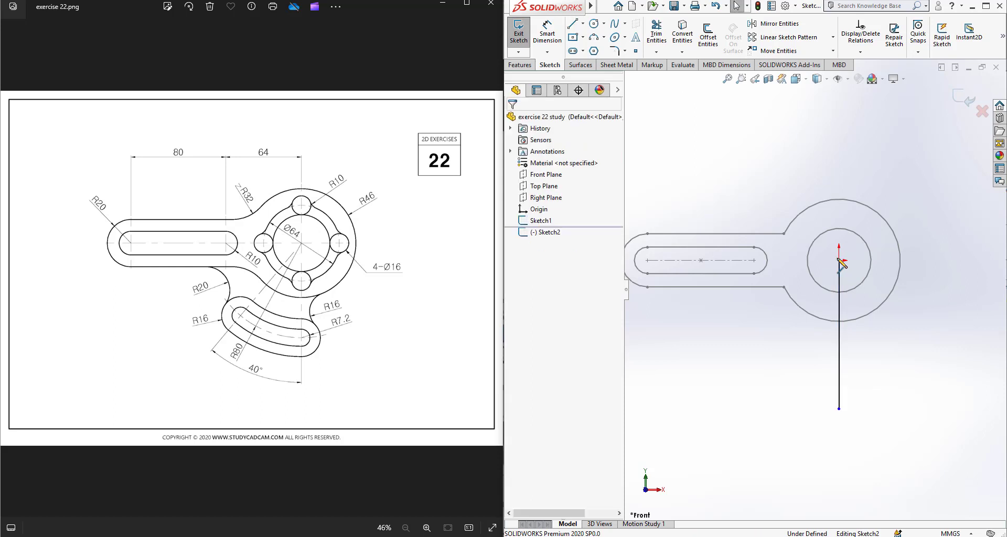
{"action": "left_click", "coordinate": [838, 260]}
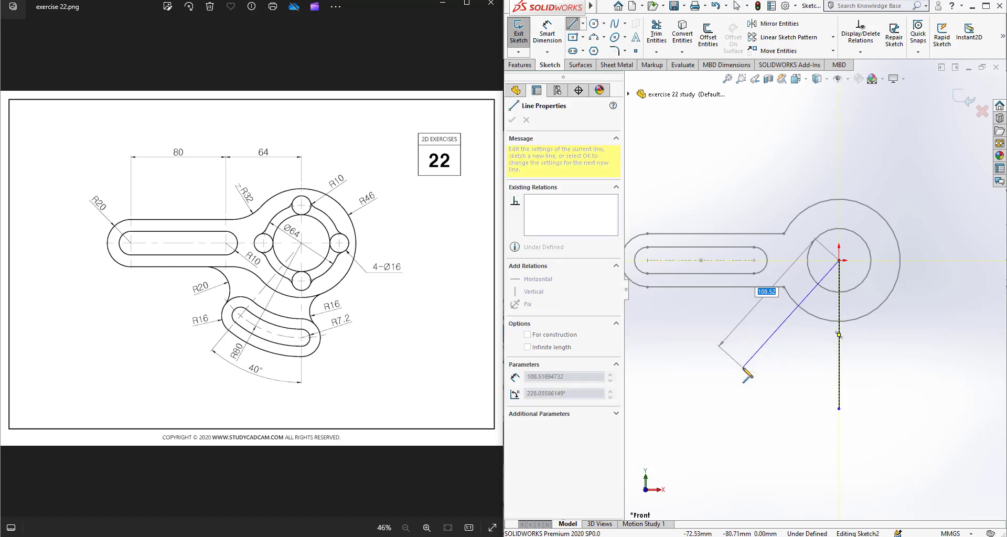
{"action": "left_click", "coordinate": [743, 367]}
{"action": "key", "text": "Escape"}
- Convert the vertical line and the slanted line from the origin into construction lines
{"action": "left_click", "coordinate": [757, 350]}
{"action": "left_click", "coordinate": [839, 360], "text": "ctrl"}
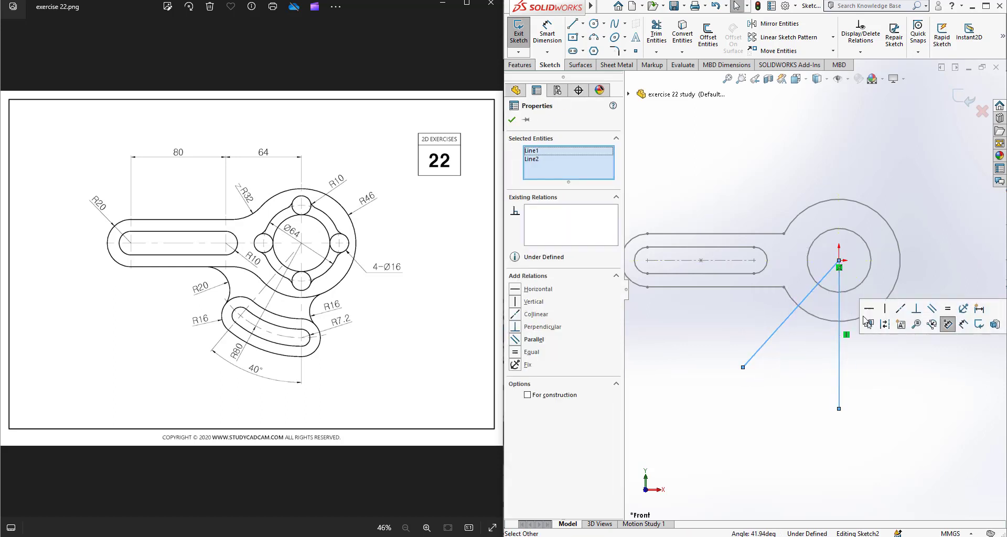
{"action": "left_click", "coordinate": [887, 323]}
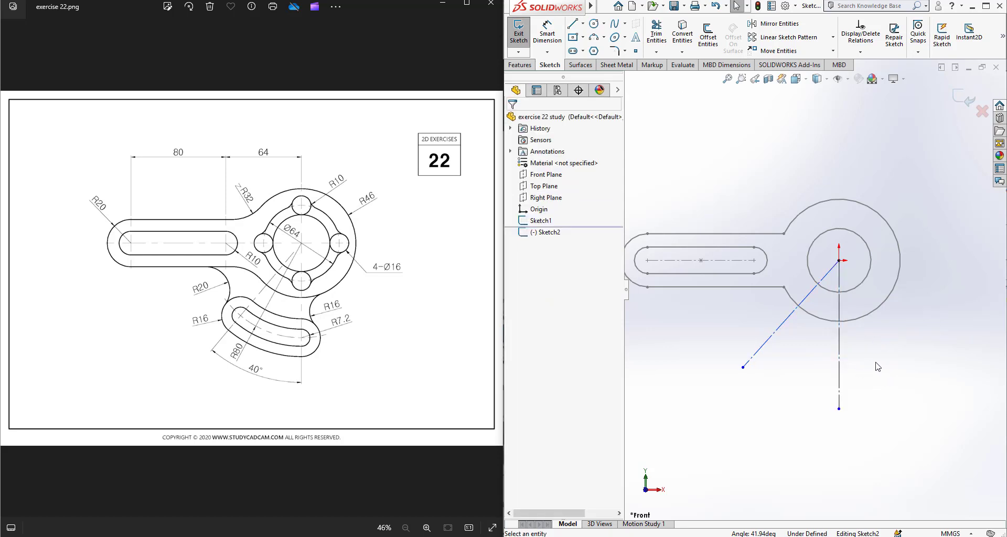
- Dimension the angle between the slanted and vertical construction lines as 40°
{"action": "key", "text": "d"}
{"action": "left_click", "coordinate": [775, 341]}
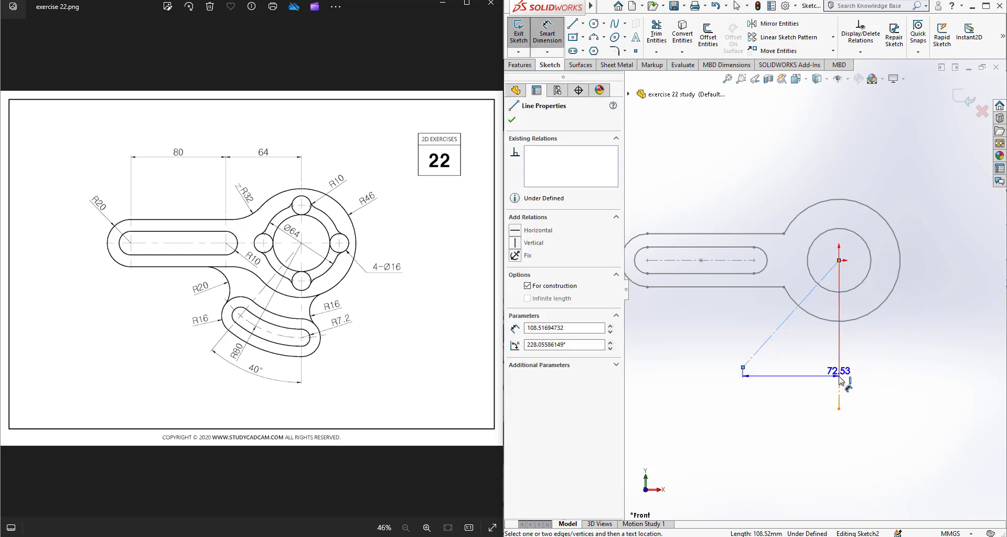
{"action": "left_click", "coordinate": [839, 390]}
{"action": "left_click", "coordinate": [797, 407]}
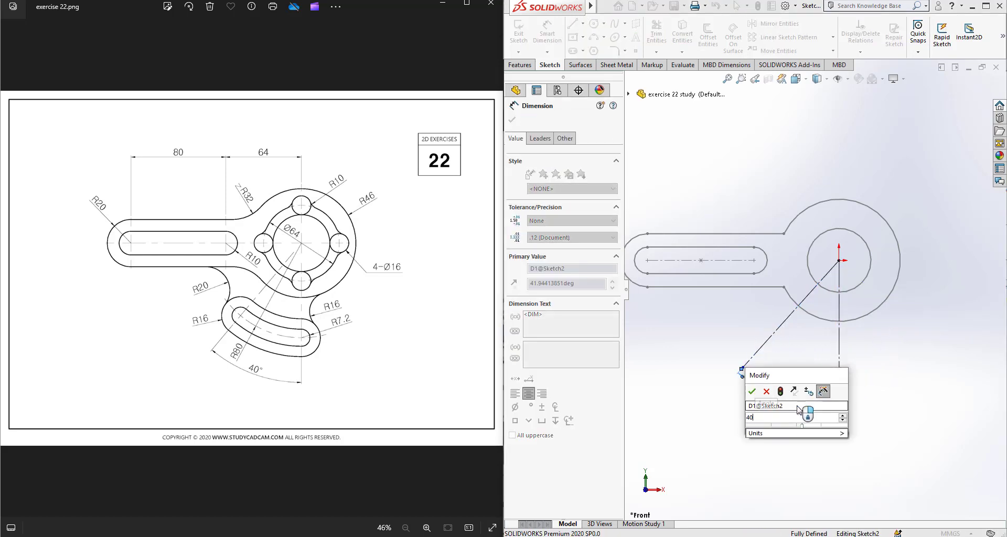
{"action": "type", "text": "40"}
{"action": "key", "text": "Return"}
{"action": "key", "text": "Escape"}
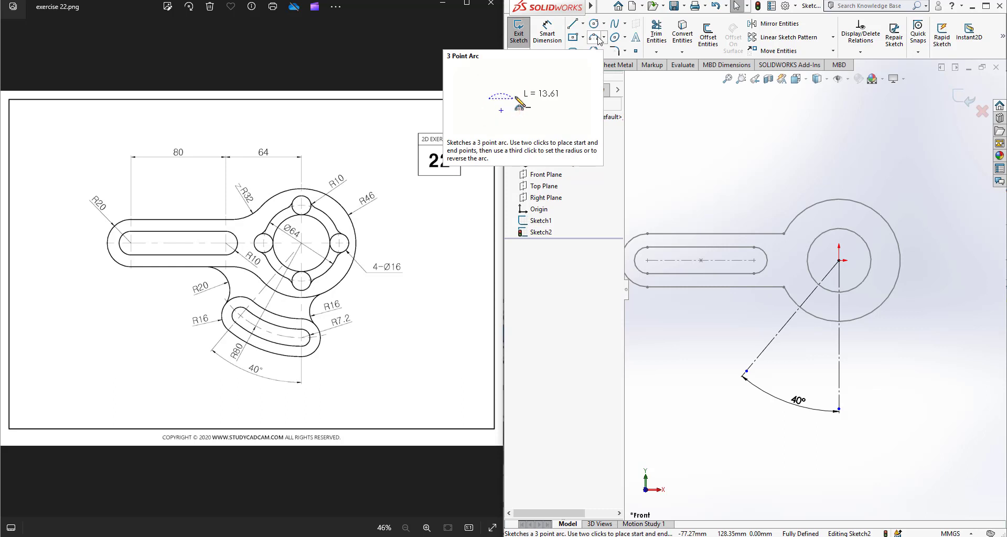
- Draw a three-point arc of radius 80 mm joining the outer ends of the two construction lines
{"action": "left_click", "coordinate": [597, 39]}
{"action": "left_click", "coordinate": [747, 372]}
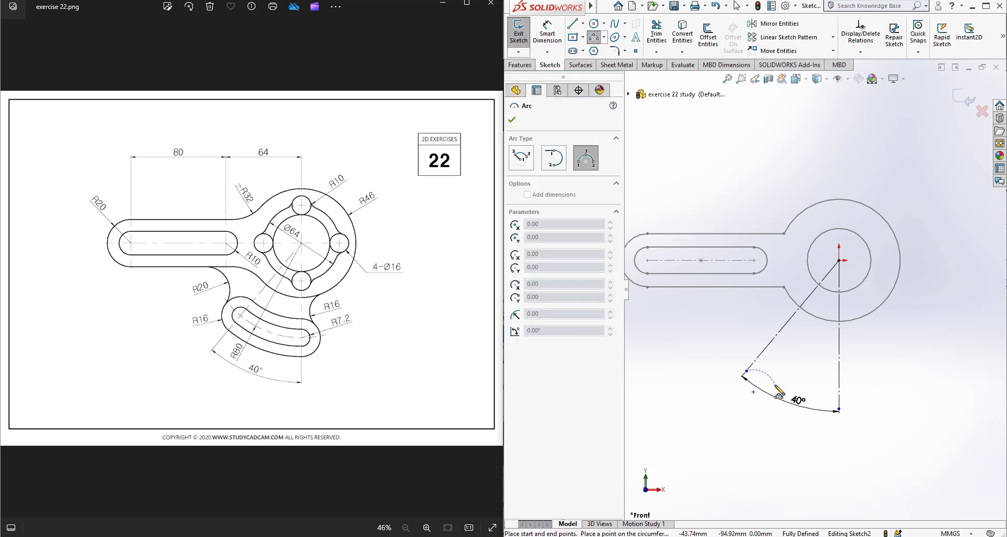
{"action": "left_click", "coordinate": [839, 409]}
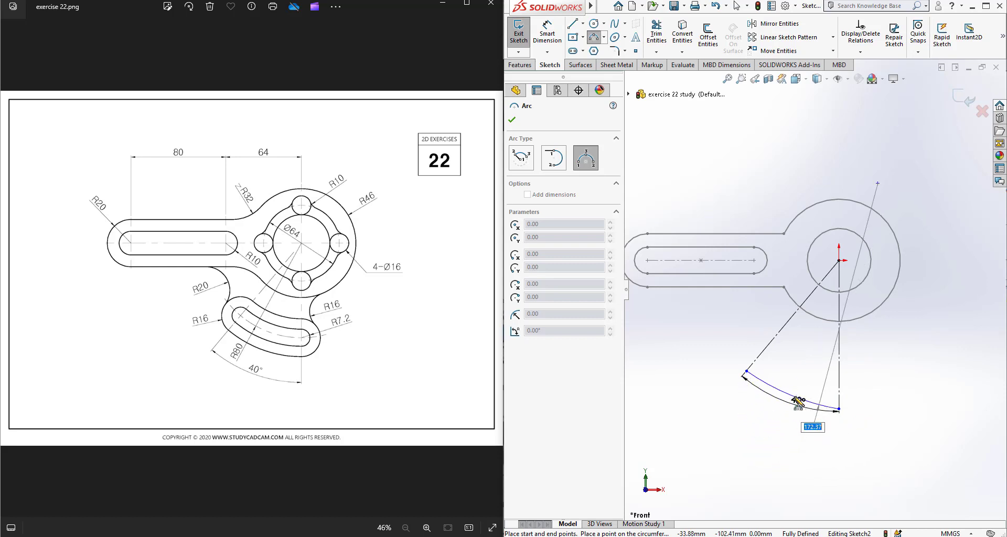
{"action": "type", "text": "80"}
{"action": "key", "text": "Return"}
{"action": "key", "text": "Escape"}
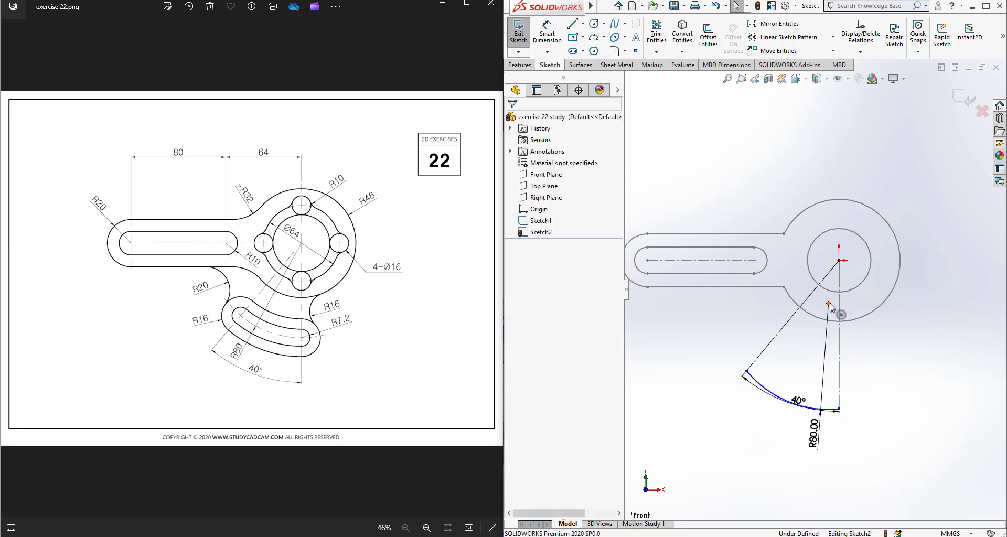
- Merge the 80 mm arc's centre with the origin and convert the arc to construction geometry
{"action": "left_click", "coordinate": [828, 304]}
{"action": "left_click", "coordinate": [838, 261], "text": "ctrl"}
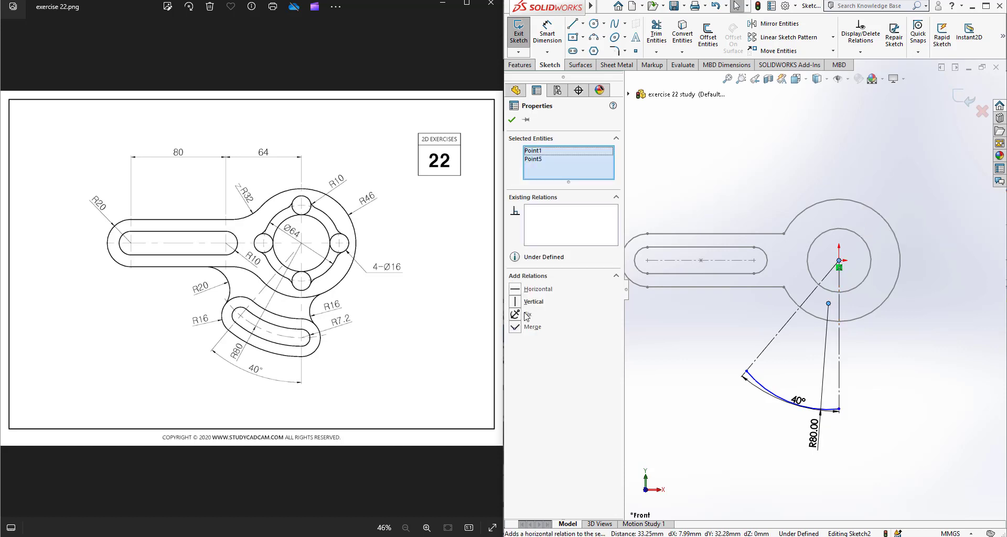
{"action": "left_click", "coordinate": [516, 326]}
{"action": "scroll", "coordinate": [868, 402], "scroll_direction": "down", "scroll_amount": 2}
{"action": "left_click", "coordinate": [840, 371]}
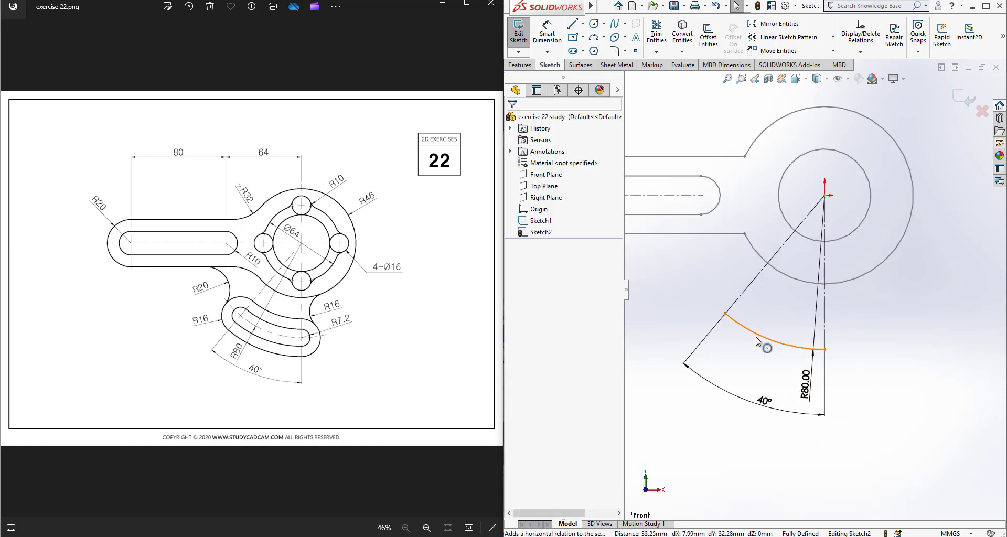
{"action": "left_click", "coordinate": [756, 342]}
{"action": "left_click", "coordinate": [807, 306]}
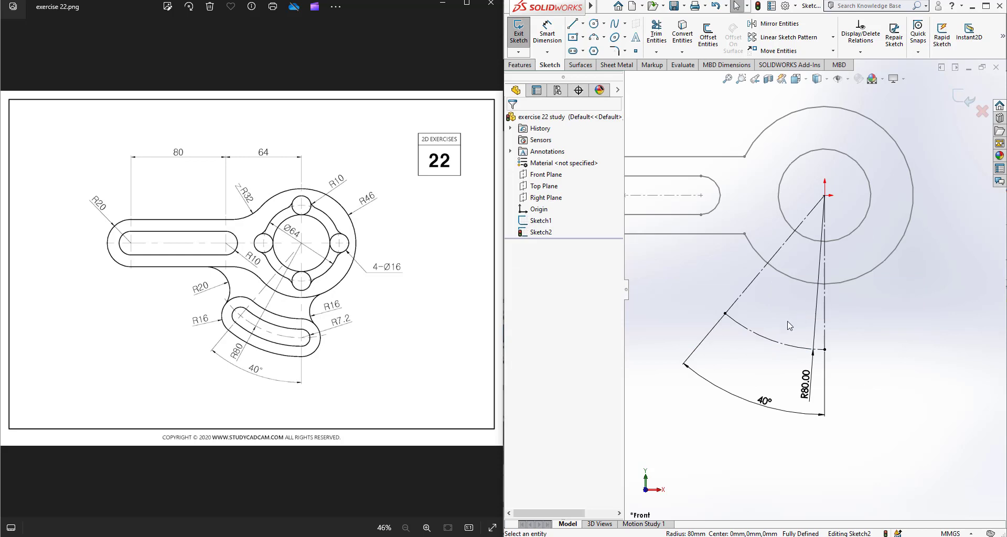
- Draw a three-point arc slot about 31 mm wide along the full length of the construction arc
{"action": "left_click", "coordinate": [583, 51]}
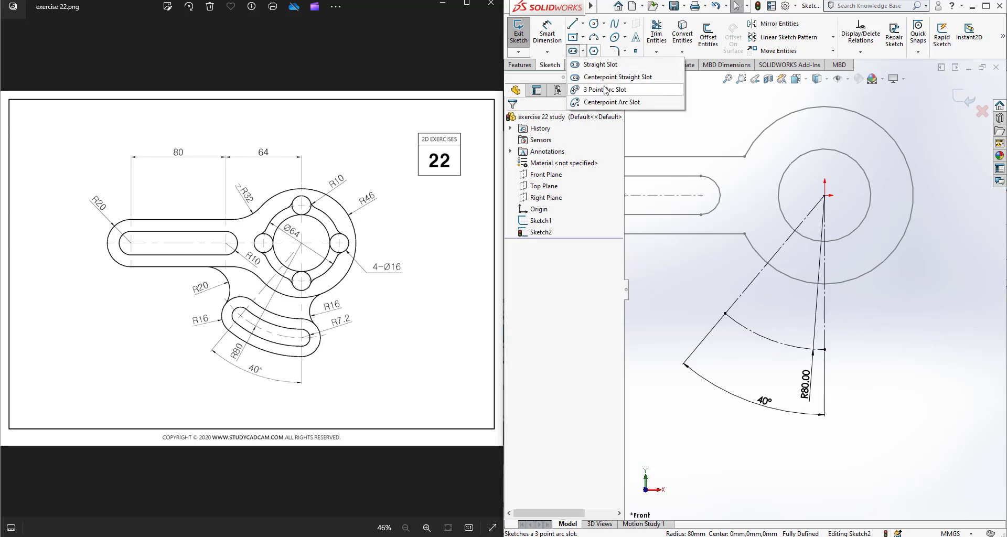
{"action": "left_click", "coordinate": [600, 92]}
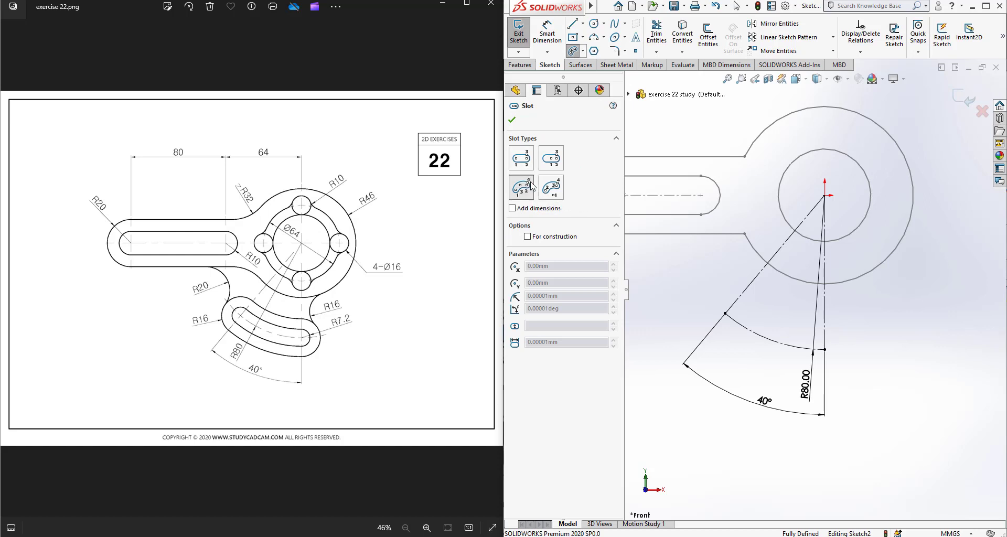
{"action": "left_click", "coordinate": [724, 314]}
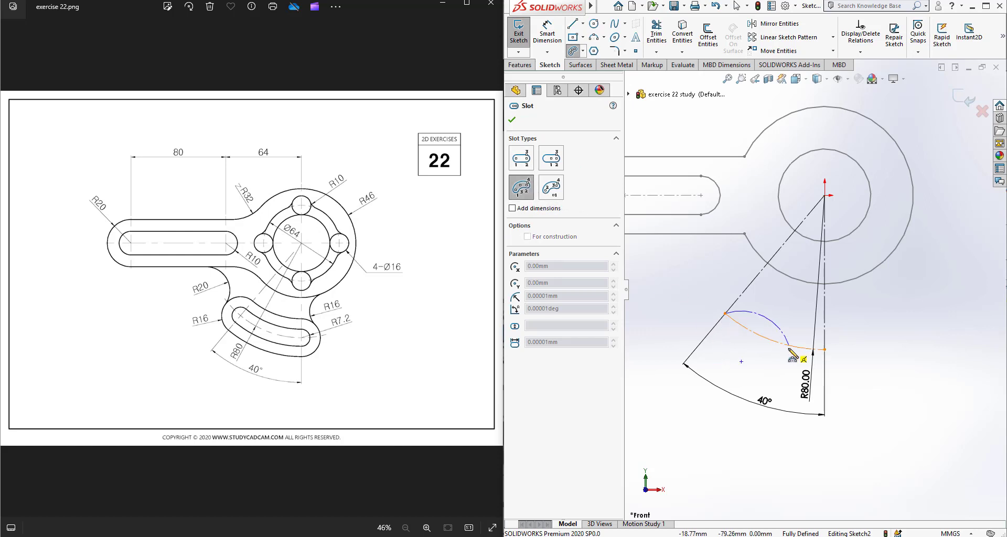
{"action": "left_click", "coordinate": [825, 350]}
{"action": "left_click", "coordinate": [785, 346]}
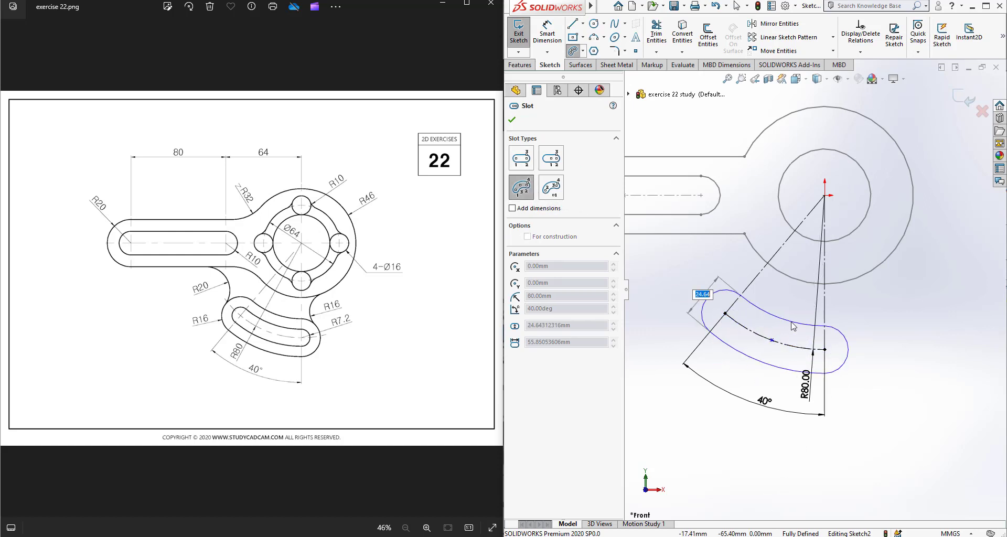
{"action": "left_click", "coordinate": [793, 316]}
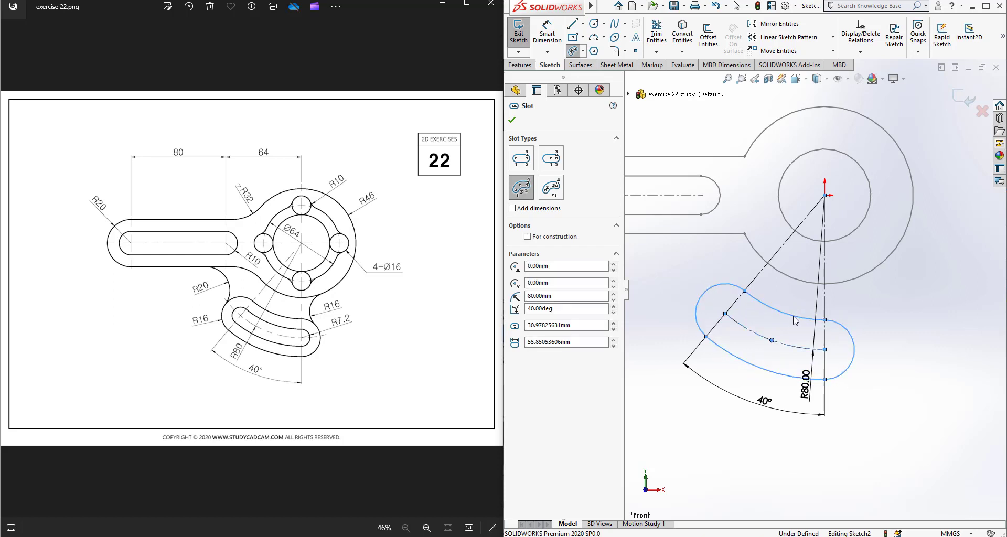
- Draw a second three-point arc slot about 15 mm wide on the same construction arc, inside the first one
{"action": "left_click", "coordinate": [724, 314]}
{"action": "left_click", "coordinate": [824, 349]}
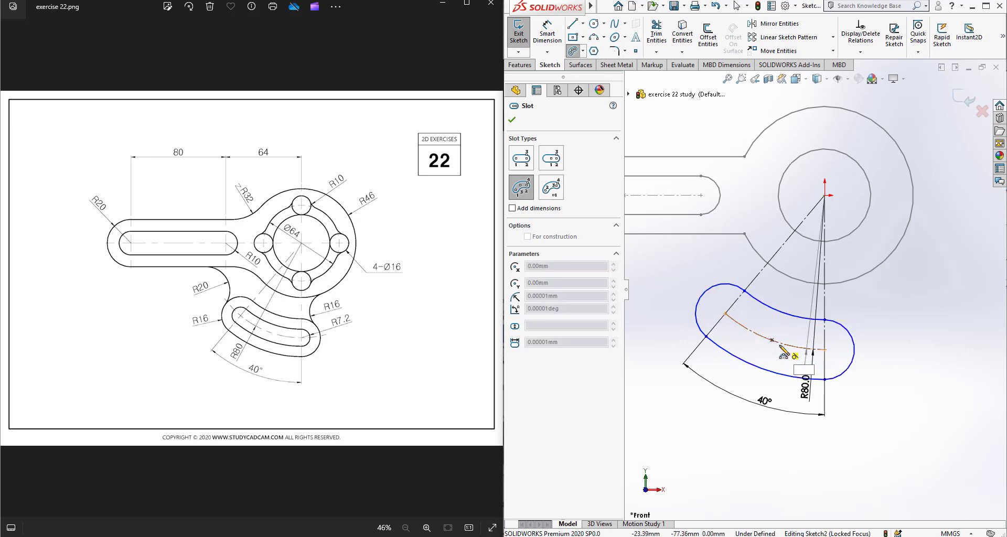
{"action": "left_click", "coordinate": [778, 342]}
{"action": "left_click", "coordinate": [776, 356]}
{"action": "scroll", "coordinate": [781, 335], "scroll_direction": "up", "scroll_amount": 2}
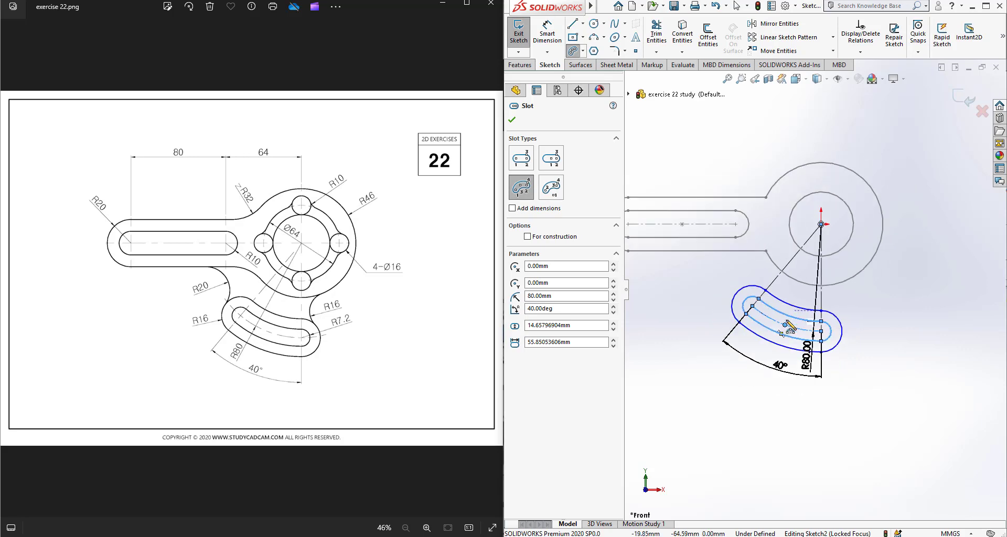
{"action": "scroll", "coordinate": [780, 331], "scroll_direction": "down", "scroll_amount": 2}
{"action": "key", "text": "Escape"}
- Dimension the outer arc slot's end radius as 16 mm
{"action": "key", "text": "d"}
{"action": "left_click", "coordinate": [718, 279]}
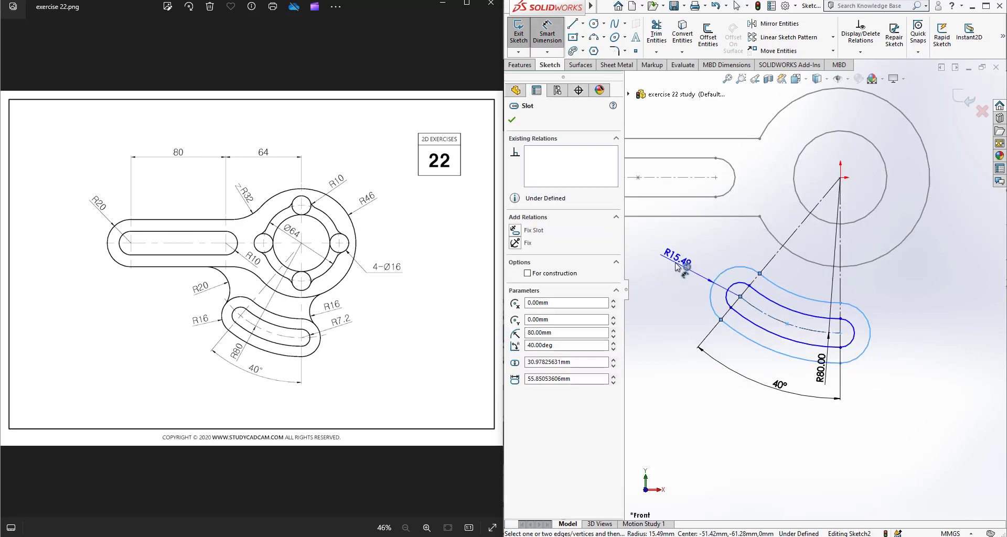
{"action": "left_click", "coordinate": [676, 267]}
{"action": "type", "text": "16"}
{"action": "key", "text": "Return"}
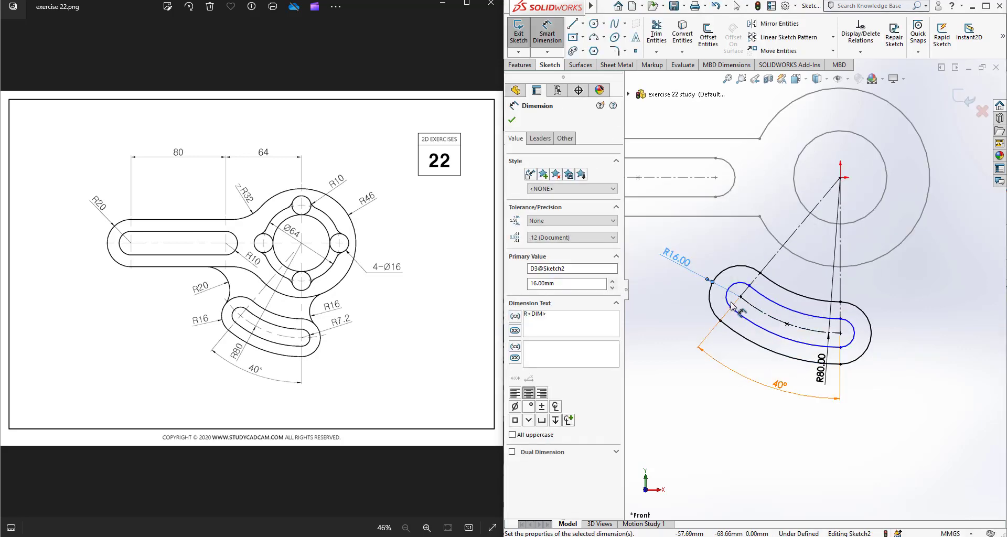
- Dimension the inner arc slot's end radius as 7.2 mm
{"action": "left_click", "coordinate": [732, 279]}
{"action": "left_click", "coordinate": [689, 314]}
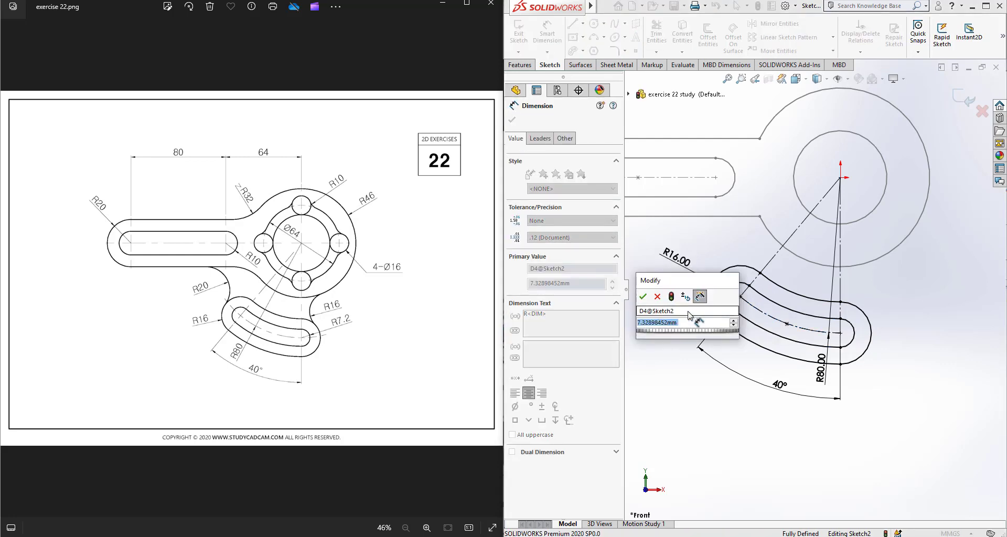
{"action": "type", "text": "7.2"}
{"action": "key", "text": "Return"}
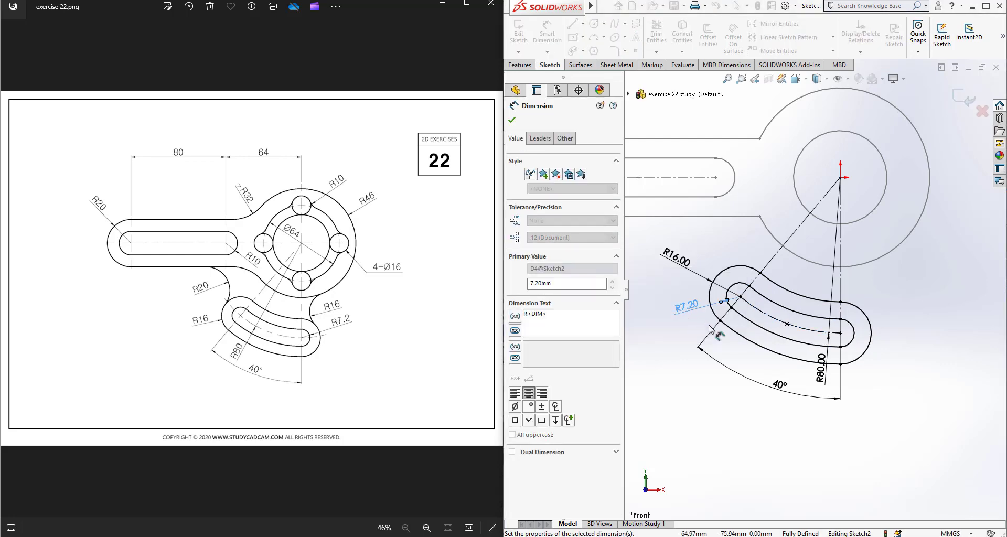
{"action": "scroll", "coordinate": [839, 297], "scroll_direction": "down", "scroll_amount": 2}
{"action": "key", "text": "Escape"}
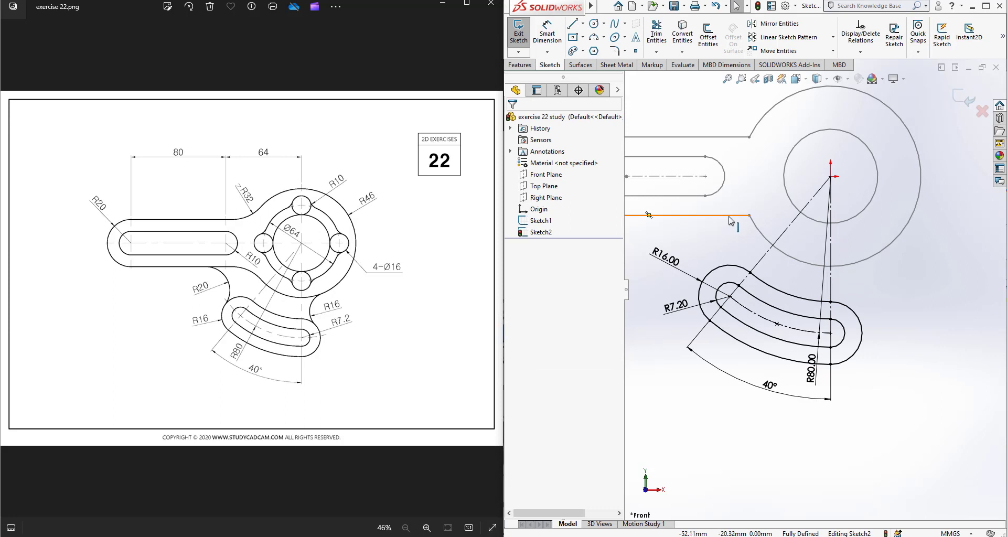
- Convert the arm's lower edge line and the large hub arc from the first sketch into the current sketch
{"action": "left_click", "coordinate": [875, 256]}
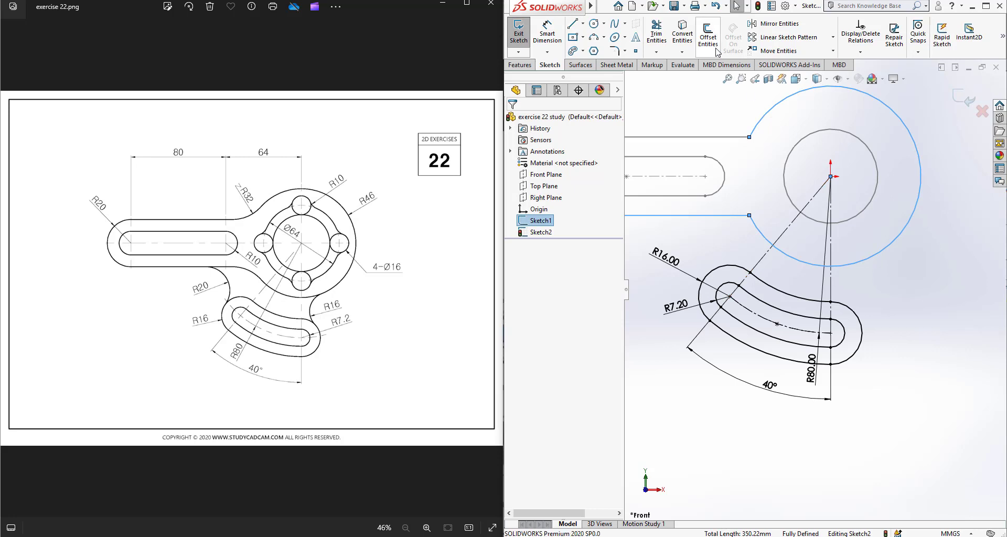
{"action": "left_click", "coordinate": [682, 35]}
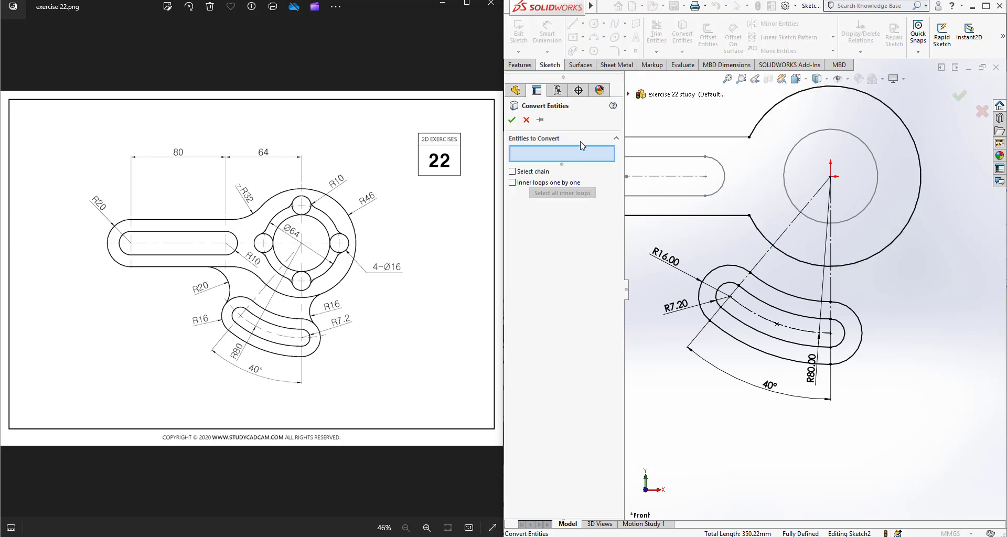
- Draw a three-point arc of radius 20 mm from the upper-left of the outer slot to the arm's lower edge
{"action": "left_click", "coordinate": [594, 38]}
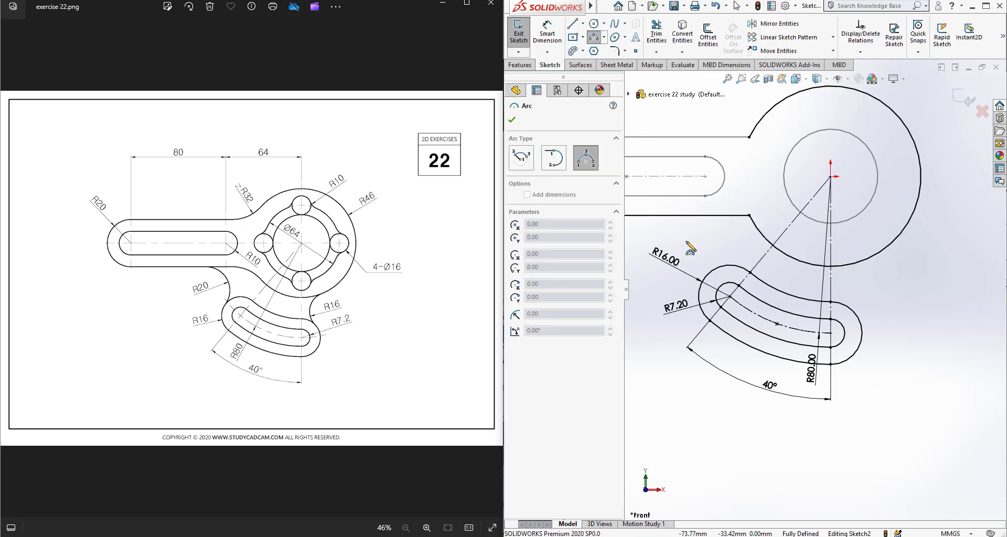
{"action": "left_click", "coordinate": [715, 268]}
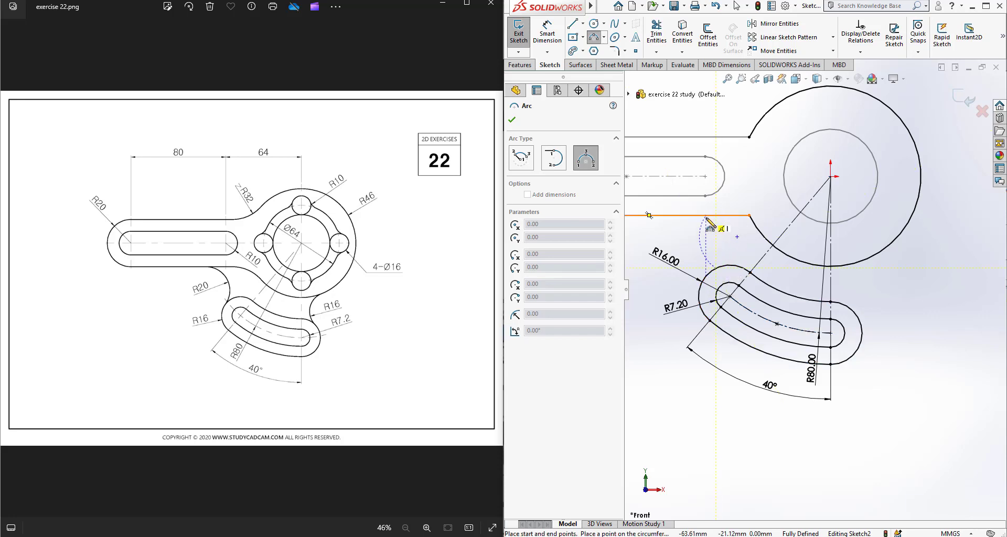
{"action": "left_click", "coordinate": [679, 215]}
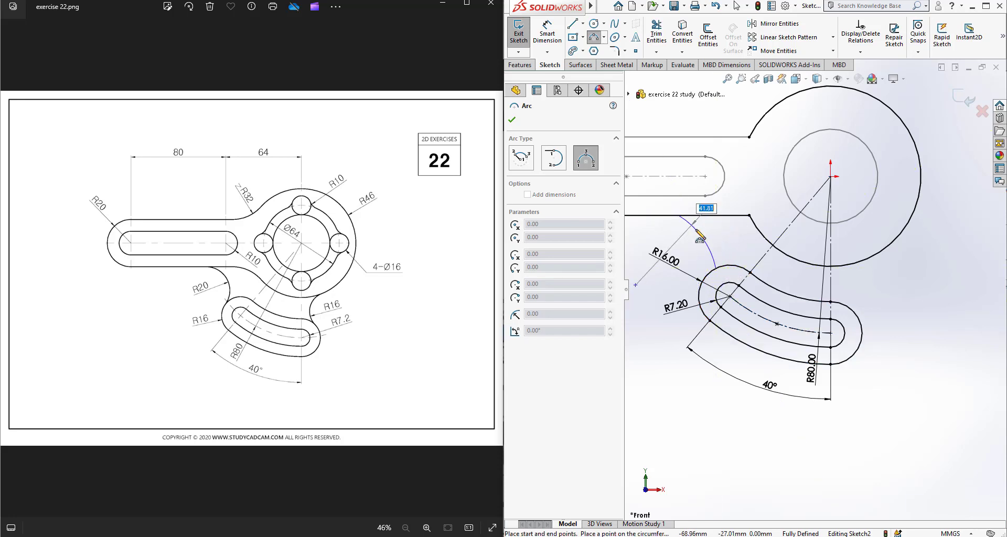
{"action": "key", "text": "Return"}
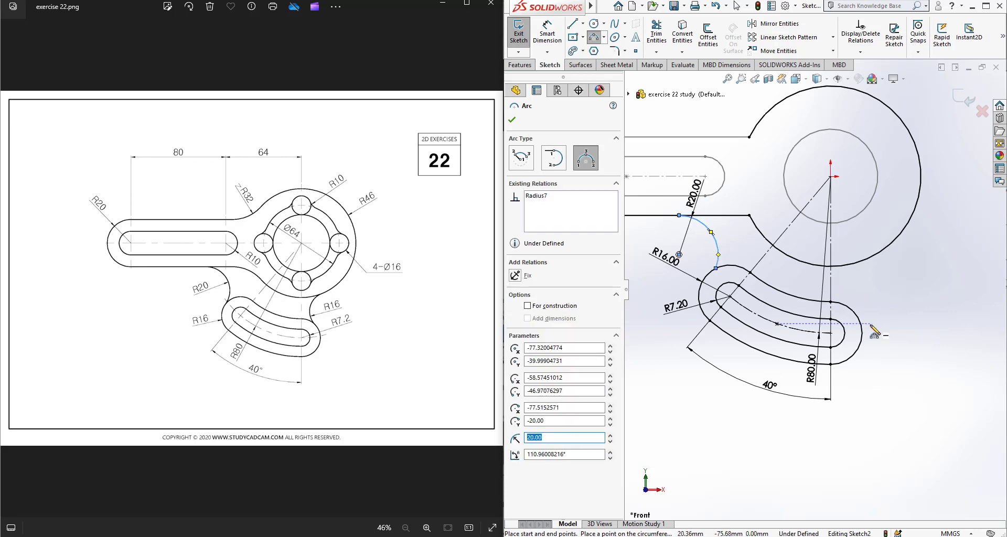
{"action": "left_click", "coordinate": [855, 314]}
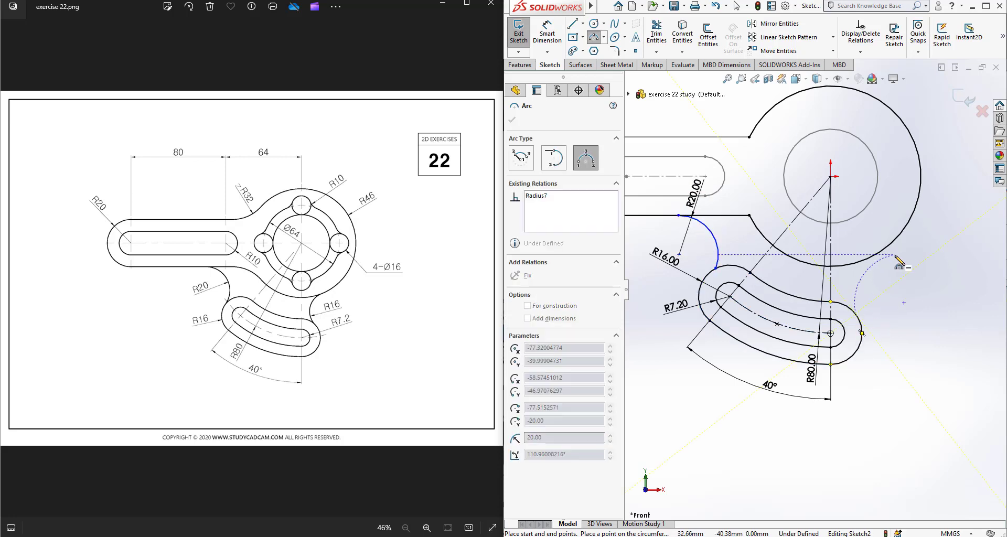
{"action": "key", "text": "Escape"}
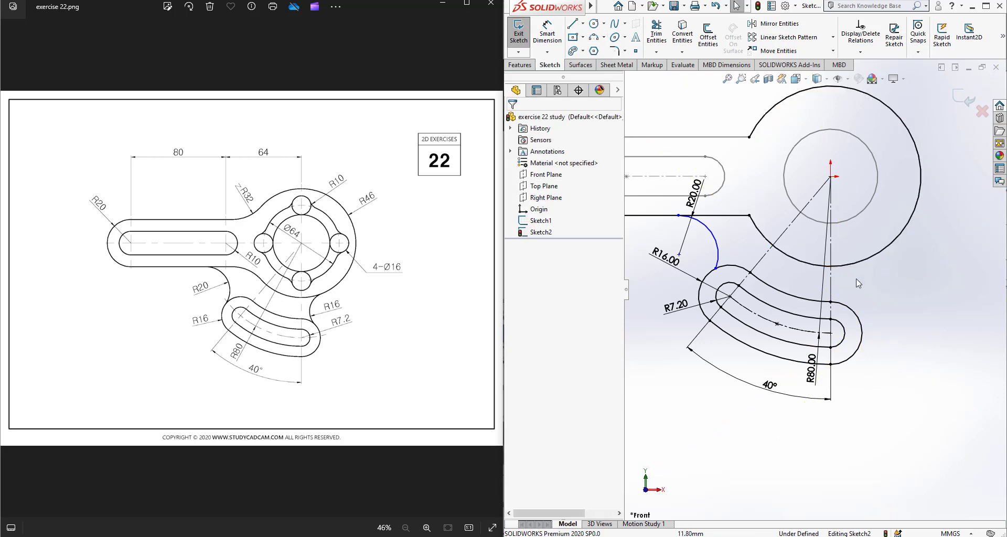
- Draw a three-point arc of radius 16 mm from the outer slot's right end to the large hub arc
{"action": "left_click", "coordinate": [593, 37]}
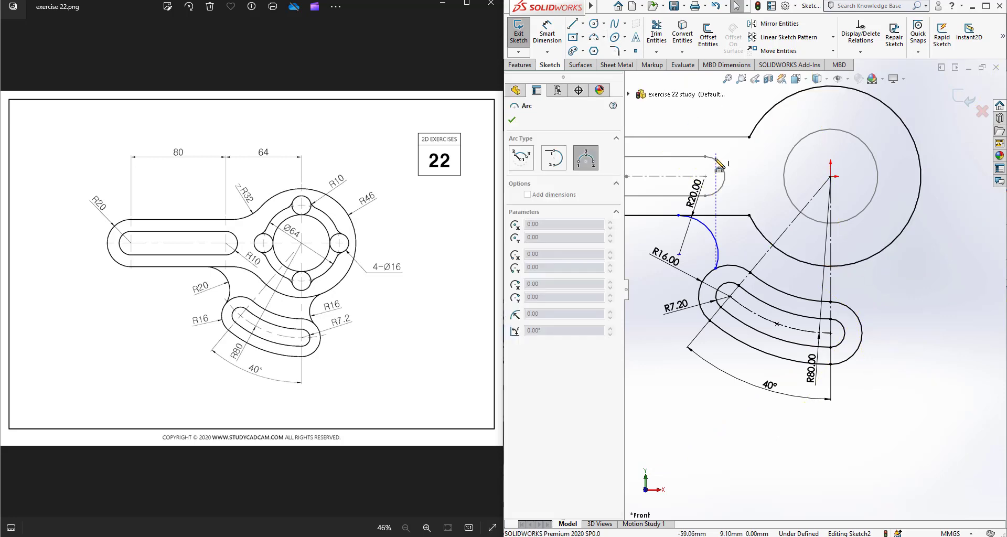
{"action": "left_click", "coordinate": [861, 333]}
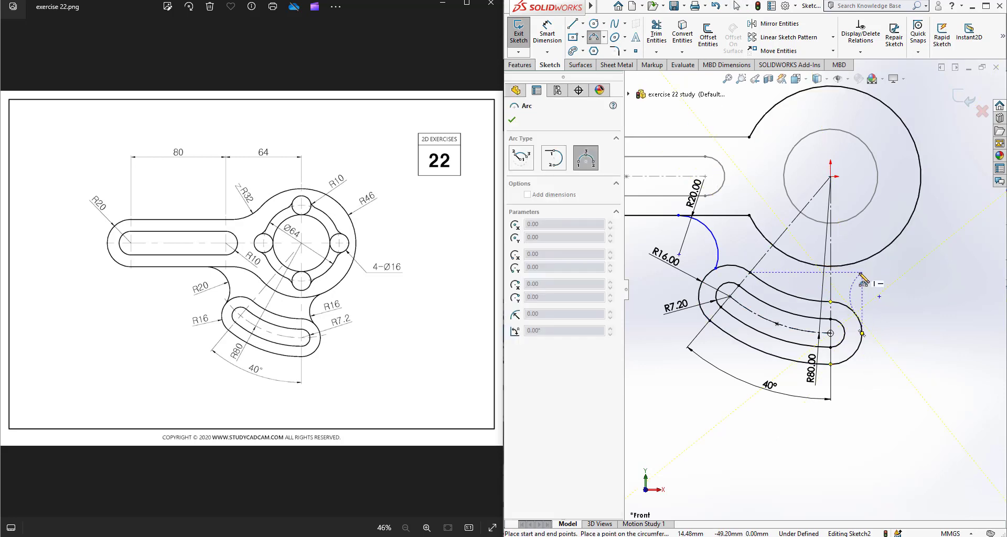
{"action": "left_click", "coordinate": [887, 249]}
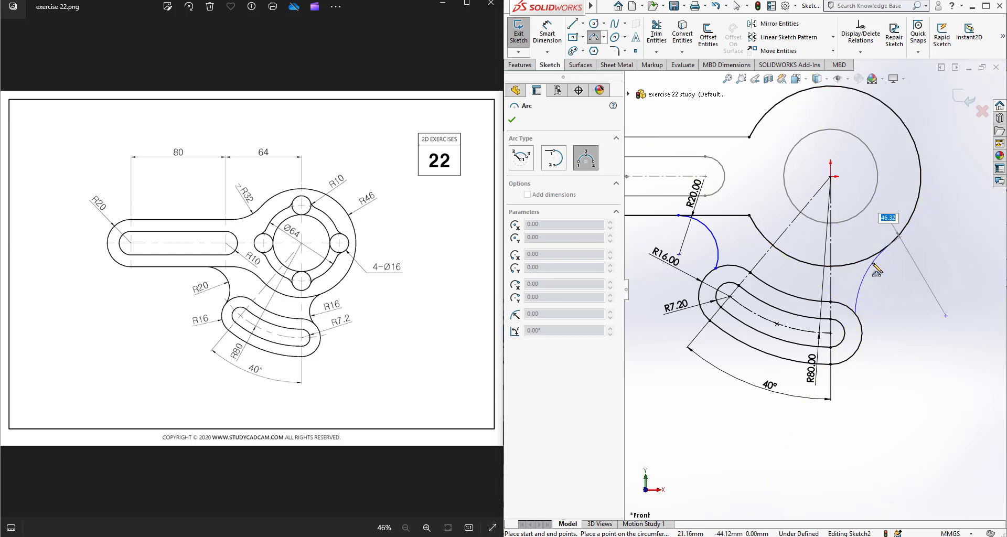
{"action": "type", "text": "16"}
{"action": "key", "text": "Return"}
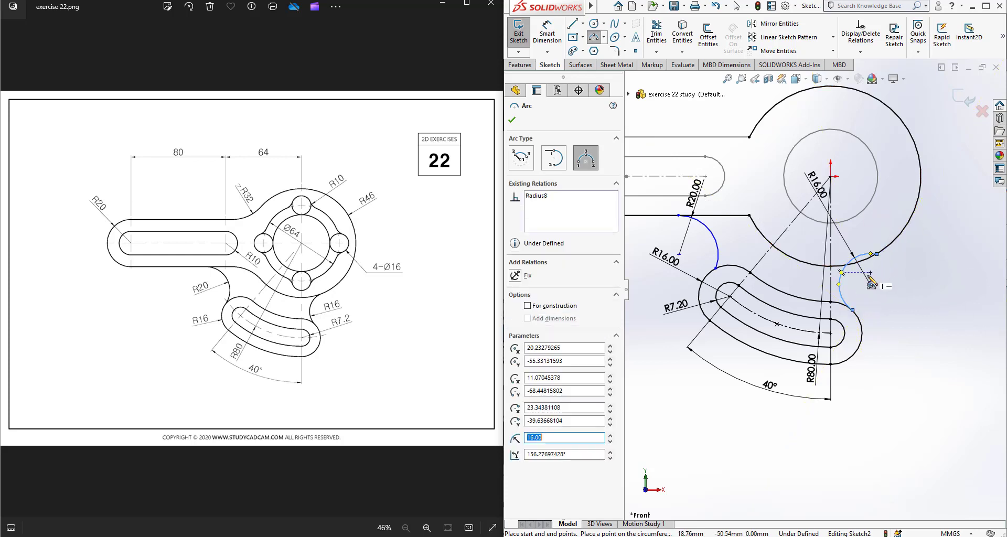
- Make the R16 blend arc tangent to the large hub arc and to the outer curved slot
{"action": "key", "text": "Escape"}
{"action": "left_click", "coordinate": [864, 257]}
{"action": "left_click", "coordinate": [890, 247], "text": "ctrl"}
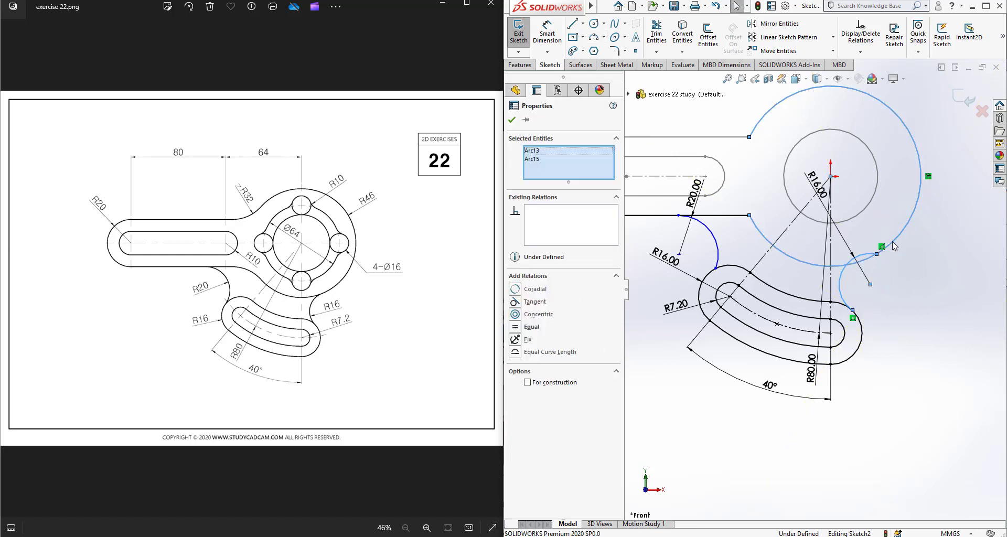
{"action": "key", "text": "Escape"}
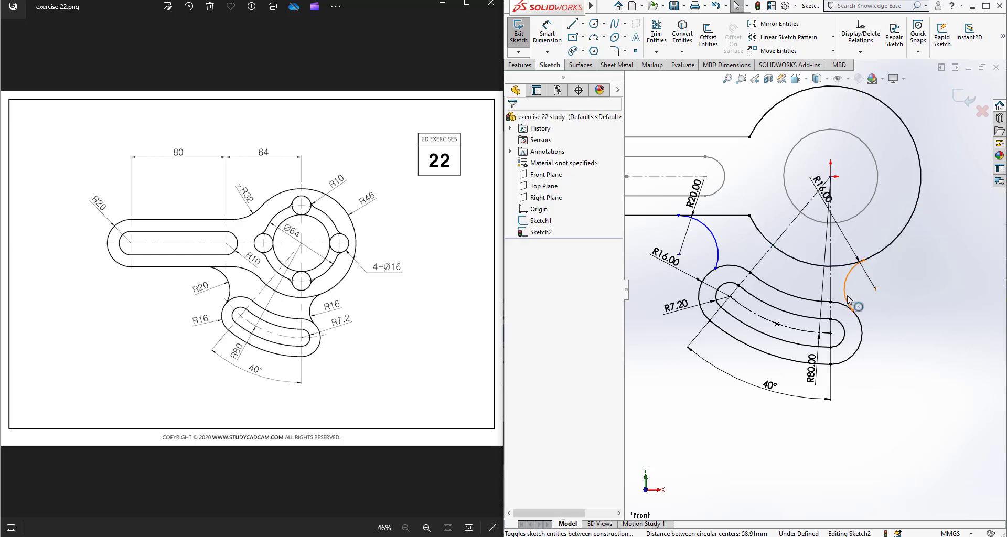
{"action": "left_click", "coordinate": [846, 294]}
{"action": "left_click", "coordinate": [863, 330], "text": "ctrl"}
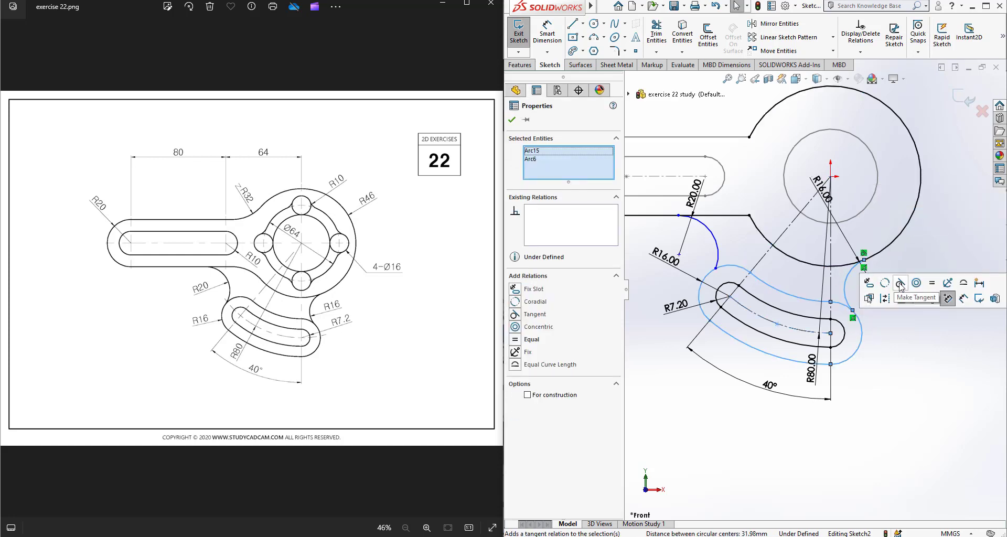
{"action": "left_click", "coordinate": [900, 284]}
- Make the R20 blend arc tangent to the arm's lower edge line and to the outer curved slot
{"action": "left_click", "coordinate": [709, 231]}
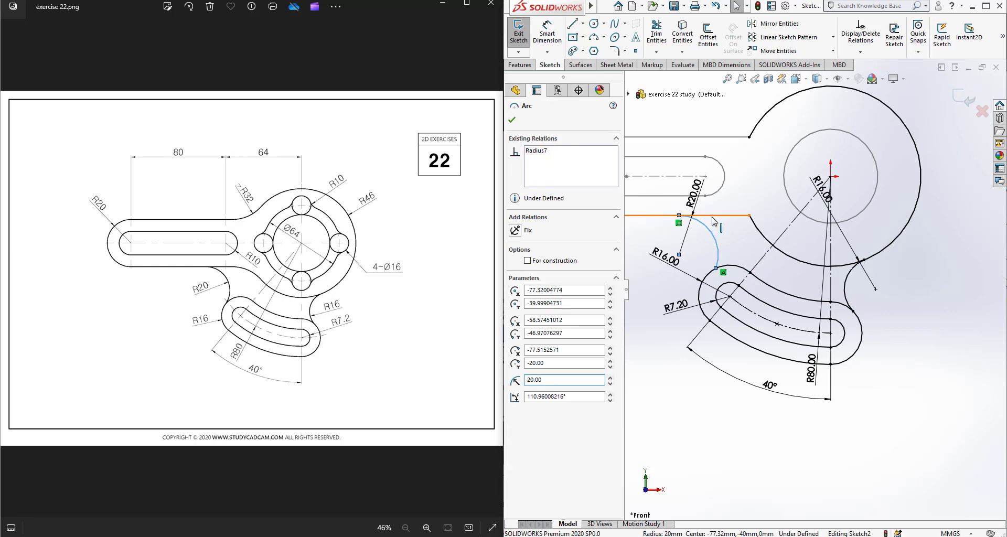
{"action": "left_click", "coordinate": [715, 216], "text": "ctrl"}
{"action": "left_click", "coordinate": [754, 173]}
{"action": "left_click", "coordinate": [717, 253]}
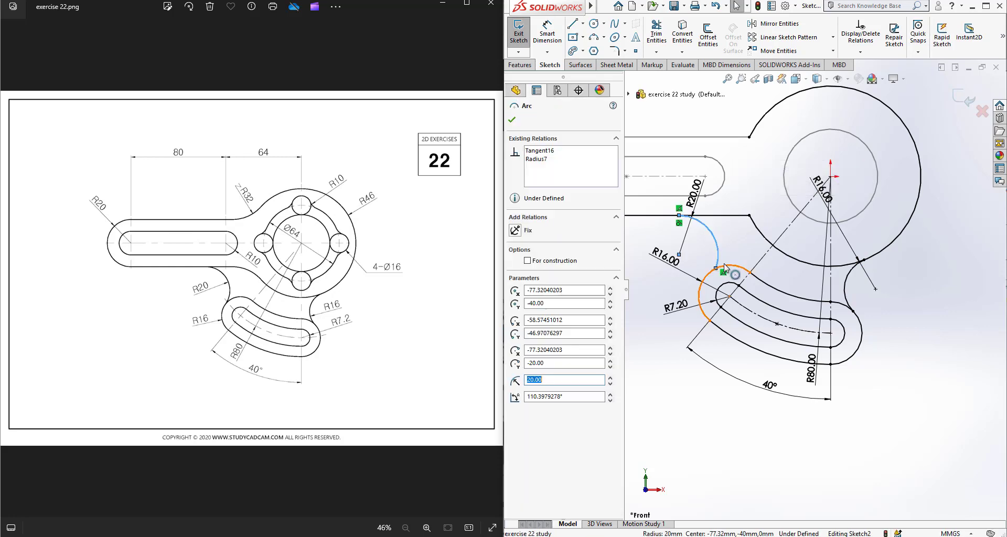
{"action": "left_click", "coordinate": [749, 349], "text": "ctrl"}
{"action": "left_click", "coordinate": [785, 217]}
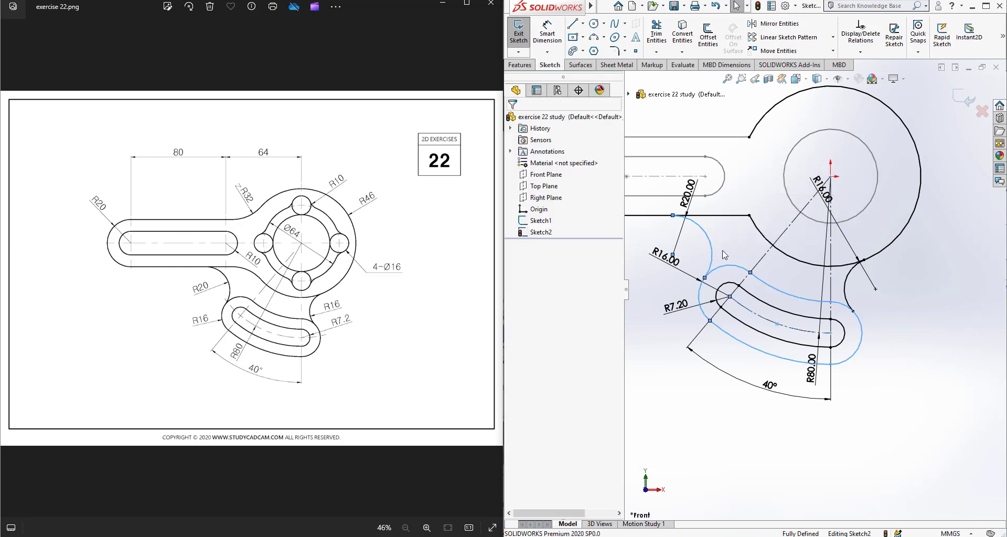
- Trim away the converted hub arc and arm edge portions beyond the R20 and R16 blend arcs, and exit the sketch
{"action": "scroll", "coordinate": [806, 286], "scroll_direction": "up", "scroll_amount": 2}
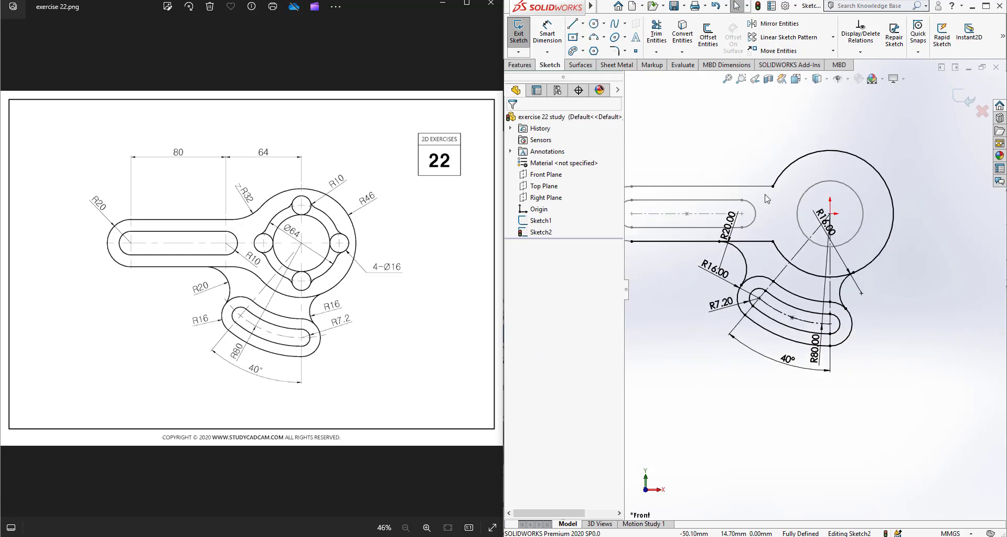
{"action": "left_click", "coordinate": [665, 39]}
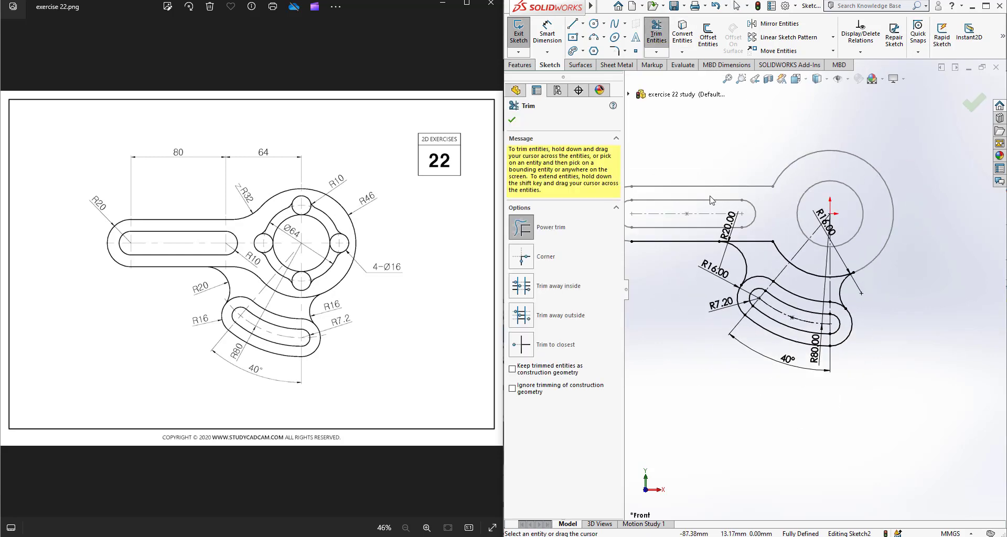
{"action": "left_click_drag", "start_coordinate": [686, 217], "coordinate": [676, 255]}
{"action": "key", "text": "Escape"}
{"action": "scroll", "coordinate": [673, 263], "scroll_direction": "up", "scroll_amount": 2}
{"action": "left_click", "coordinate": [962, 98]}
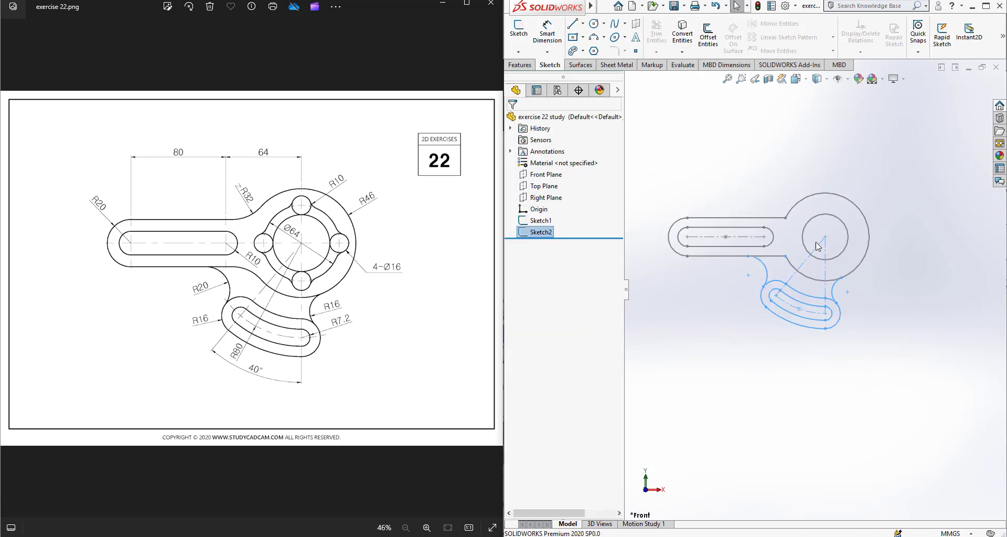
- Reopen the first sketch and add a 64 mm diameter circle centred on the origin, closing the sketch when done
{"action": "scroll", "coordinate": [818, 246], "scroll_direction": "down", "scroll_amount": 2}
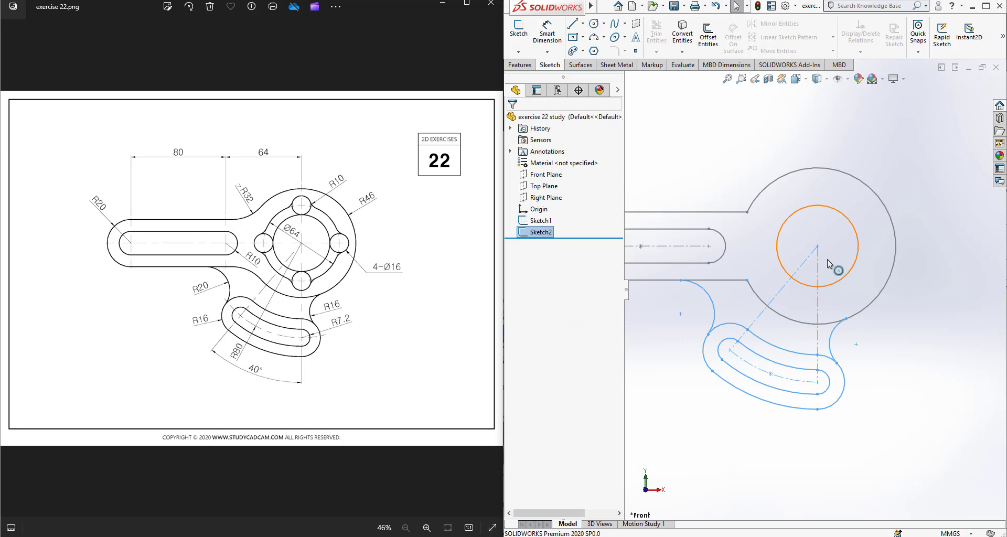
{"action": "left_click", "coordinate": [541, 220]}
{"action": "left_click", "coordinate": [589, 188]}
{"action": "scroll", "coordinate": [938, 241], "scroll_direction": "down", "scroll_amount": 3}
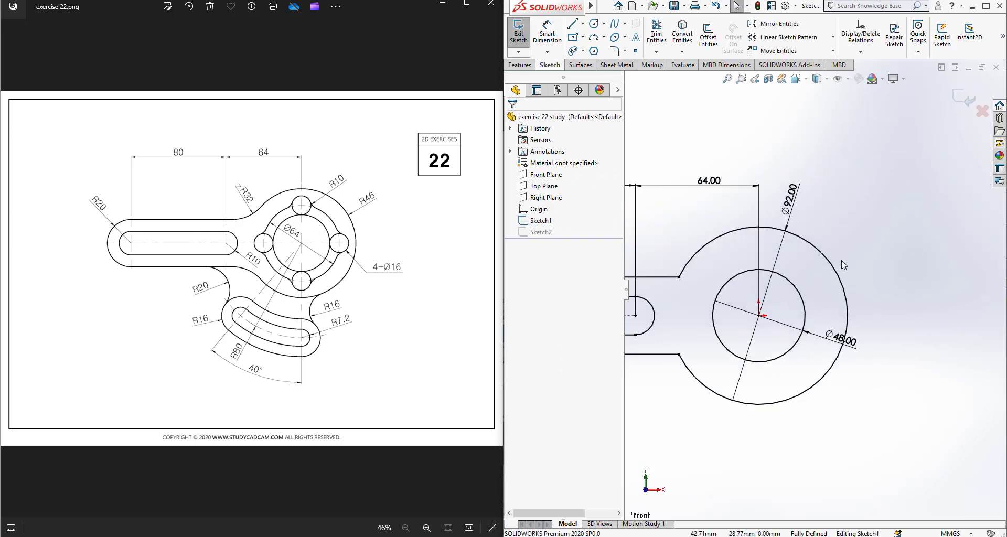
{"action": "left_click", "coordinate": [594, 24]}
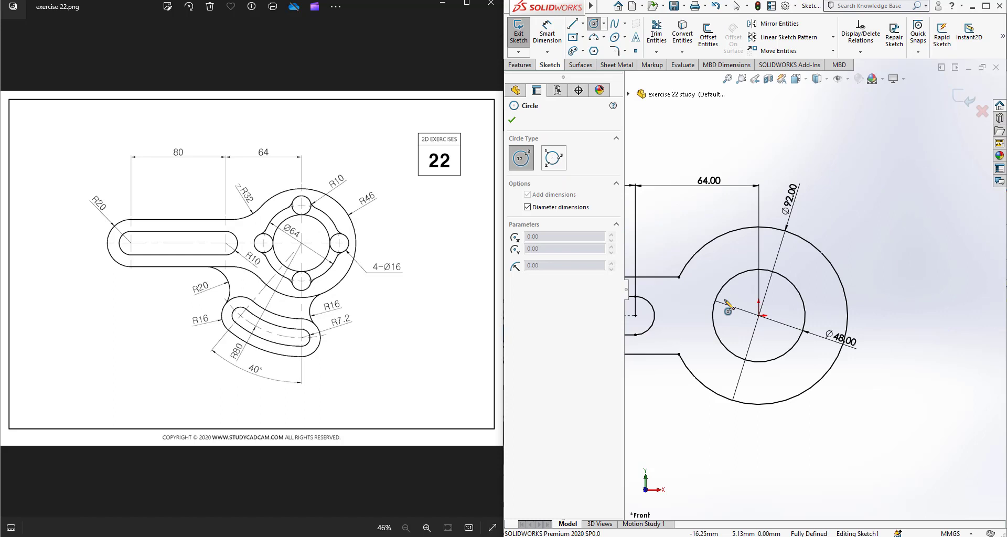
{"action": "left_click", "coordinate": [759, 315]}
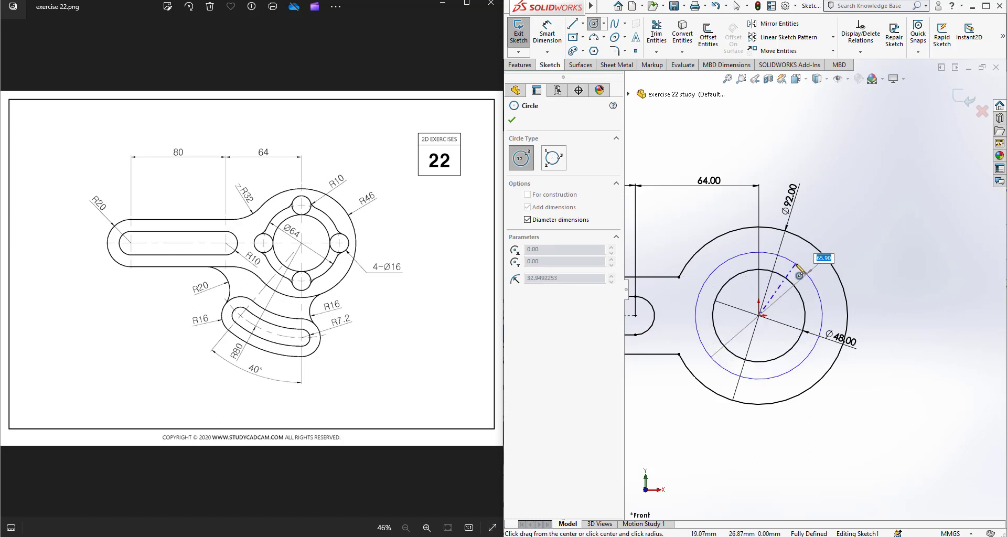
{"action": "type", "text": "64"}
{"action": "key", "text": "Return"}
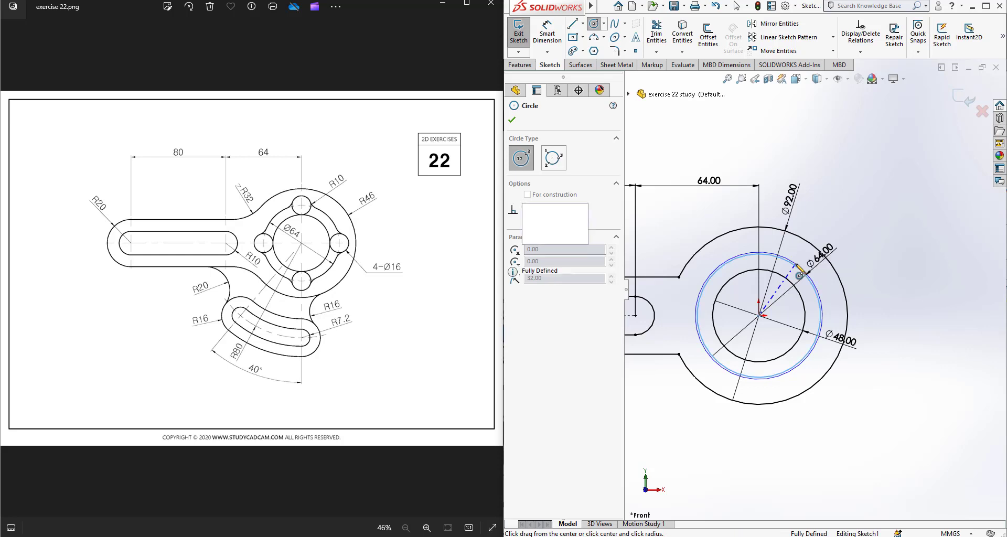
{"action": "key", "text": "Escape"}
{"action": "scroll", "coordinate": [797, 349], "scroll_direction": "up", "scroll_amount": 1}
{"action": "left_click", "coordinate": [519, 33]}
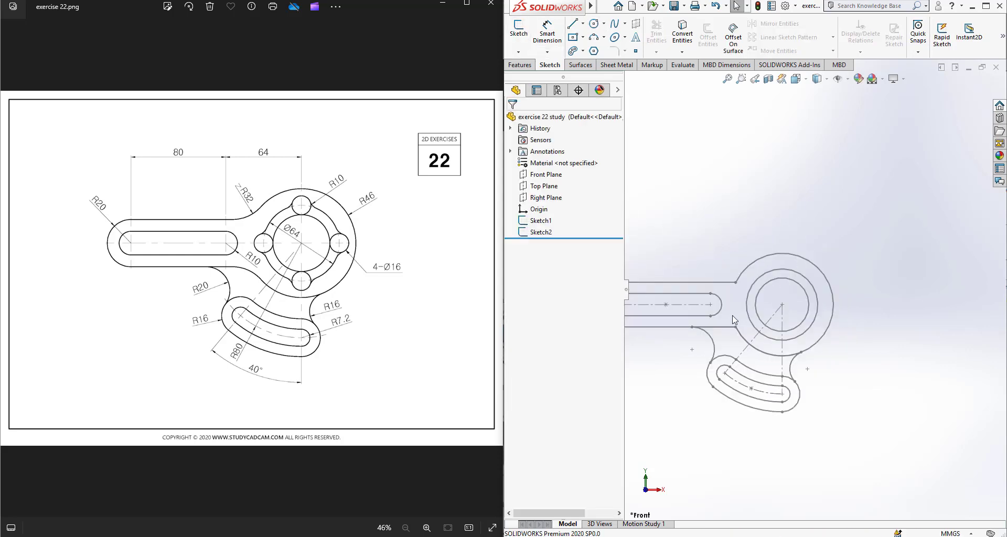
- Start a boss extrusion of the first sketch using only the arm-and-hub region outside the 64 mm circle and arm slot
{"action": "left_click", "coordinate": [543, 232]}
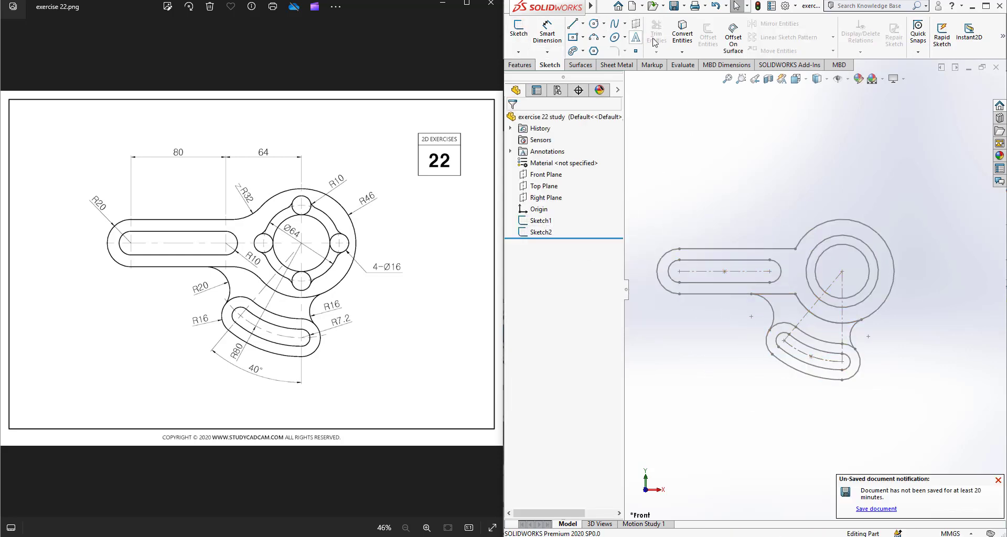
{"action": "left_click", "coordinate": [520, 65]}
{"action": "left_click", "coordinate": [526, 35]}
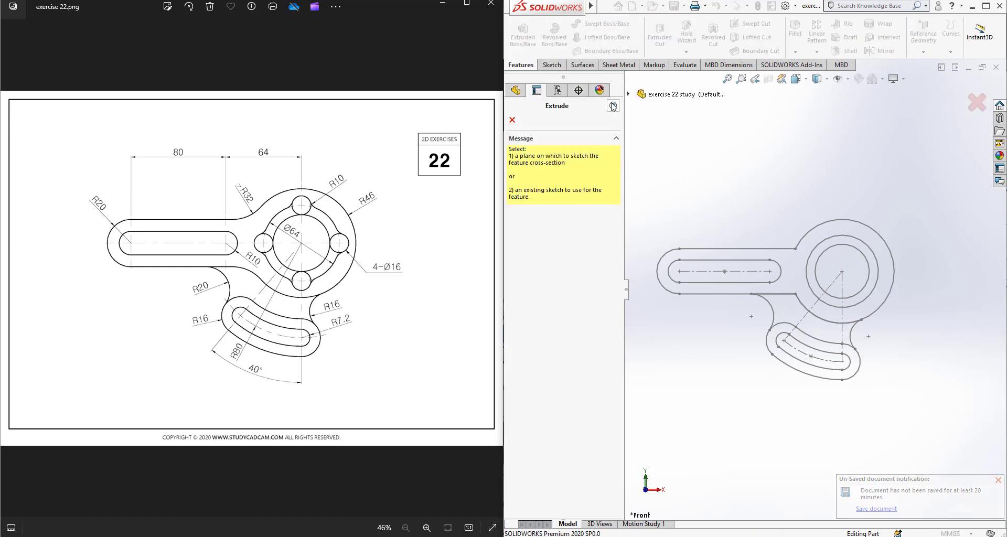
{"action": "left_click", "coordinate": [787, 250]}
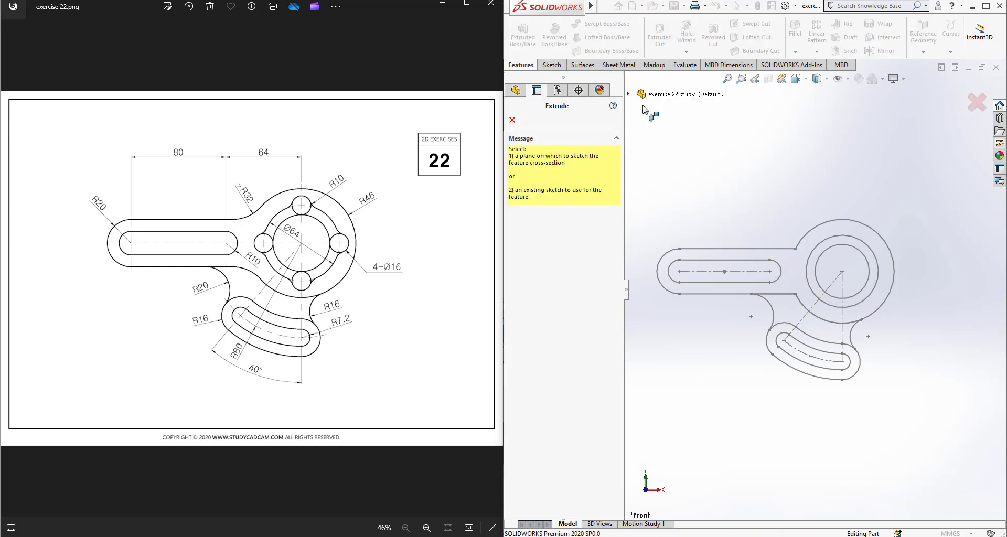
{"action": "left_click", "coordinate": [821, 269]}
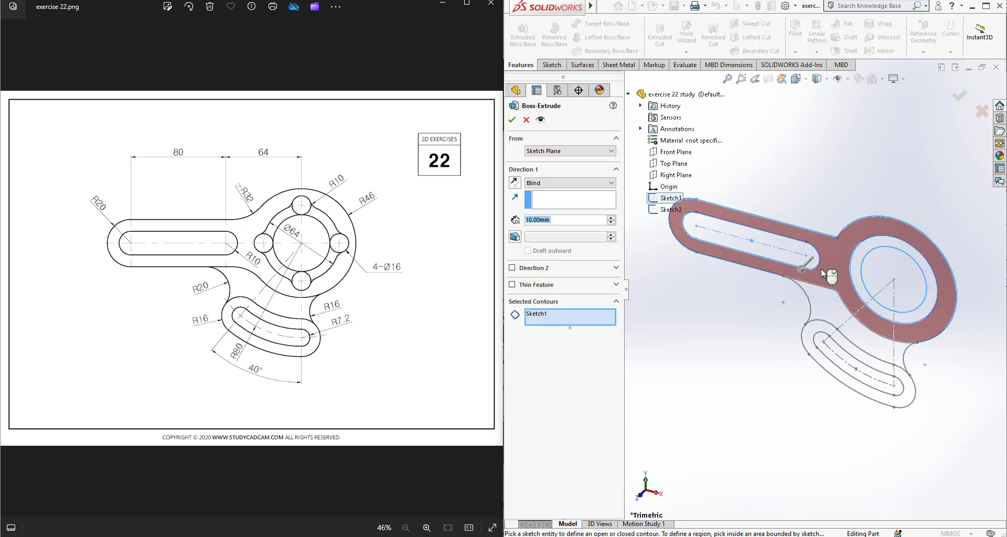
{"action": "left_click", "coordinate": [820, 269]}
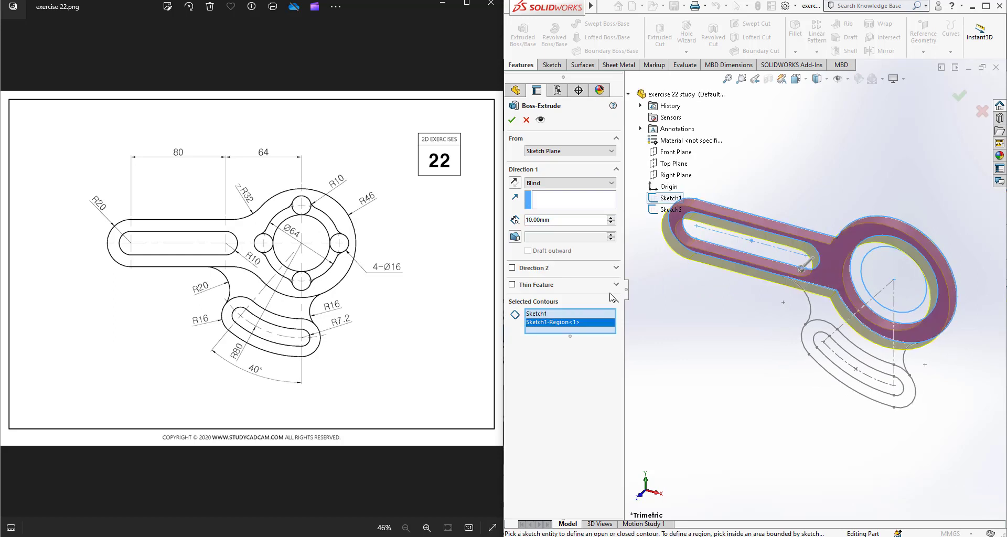
{"action": "right_click", "coordinate": [550, 315]}
{"action": "left_click", "coordinate": [563, 329]}
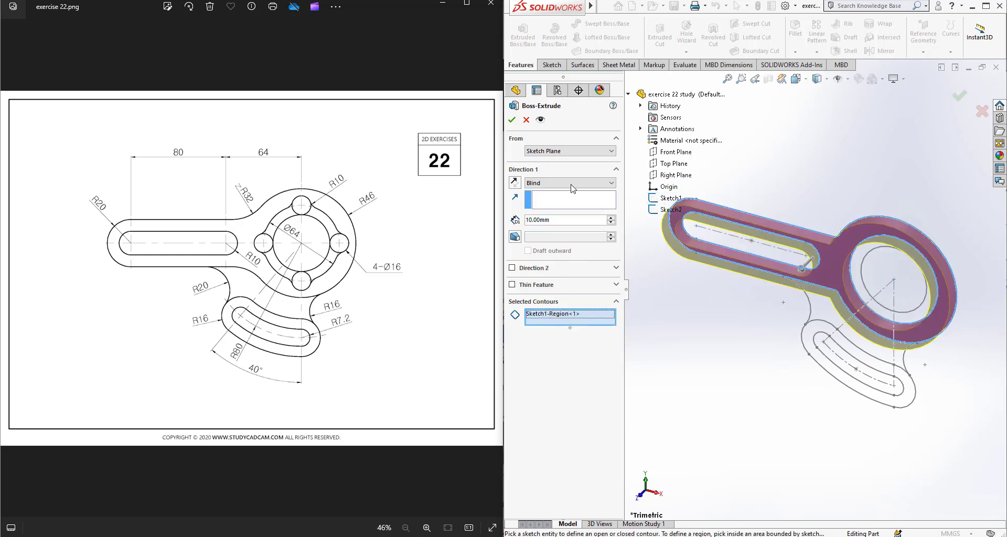
- Set the arm-and-hub extrusion depth to 20 mm and create the feature
{"action": "left_click", "coordinate": [553, 219]}
{"action": "type", "text": "20"}
{"action": "key", "text": "Return"}
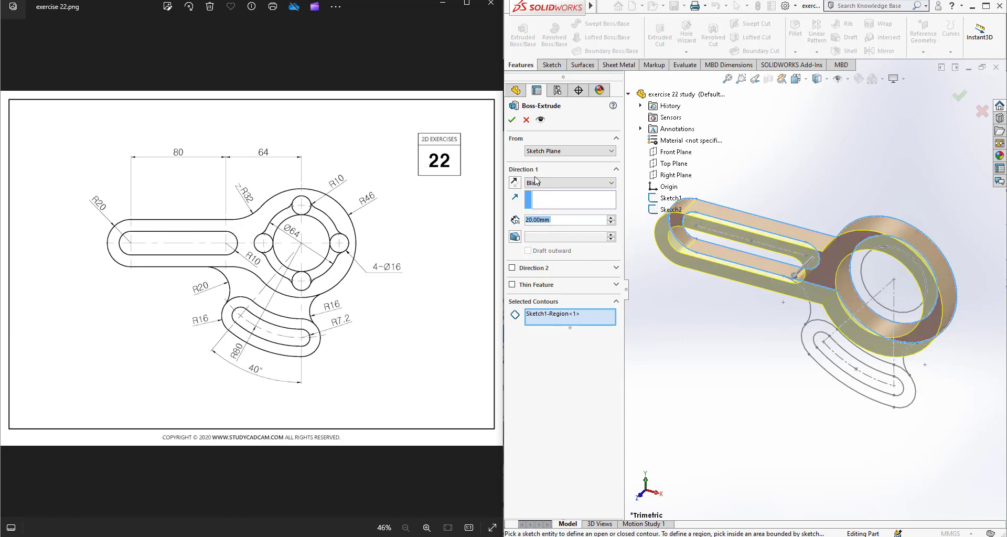
{"action": "left_click", "coordinate": [512, 120]}
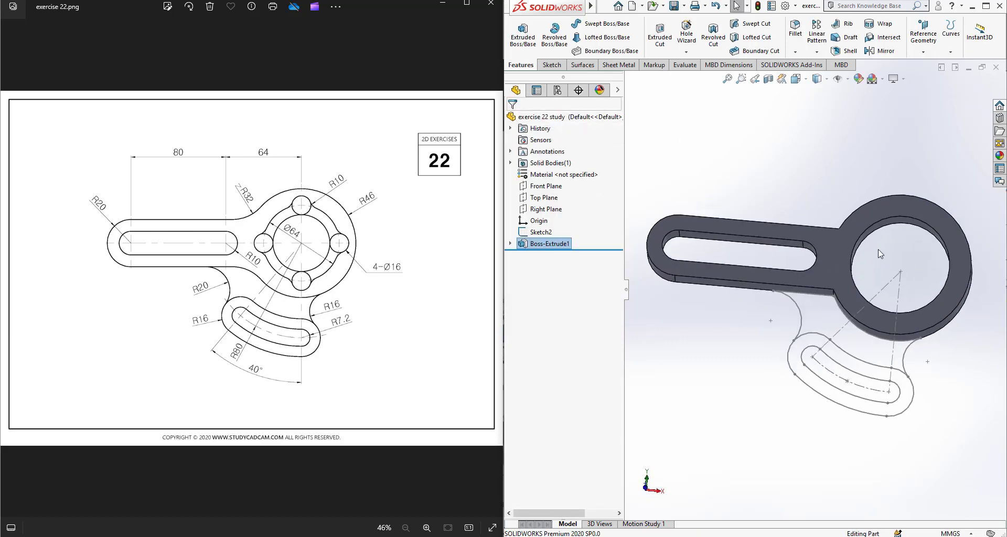
- Extrude the second sketch's connecting web and slotted lobe regions 10 mm, merged with the arm-and-hub body
{"action": "left_click", "coordinate": [523, 36]}
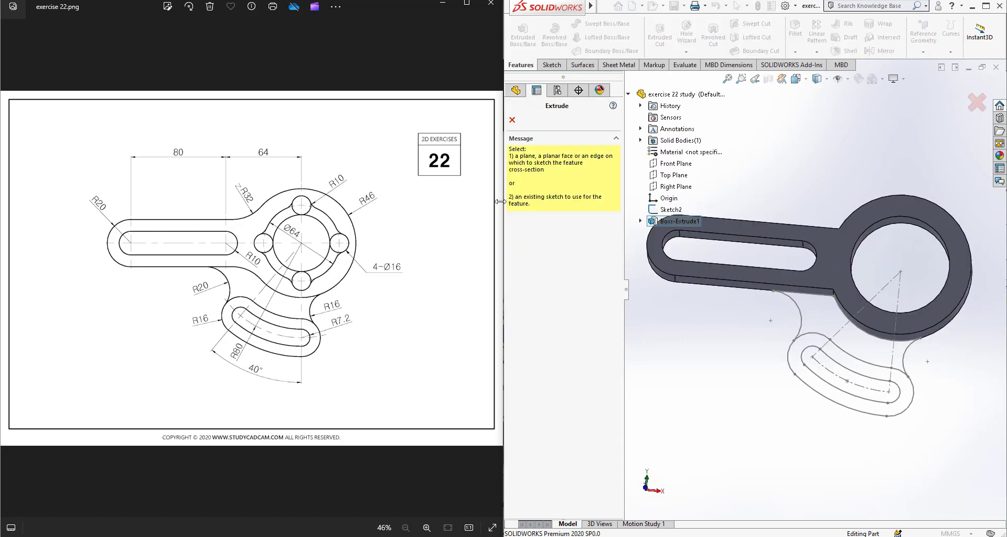
{"action": "left_click", "coordinate": [671, 209]}
{"action": "left_click", "coordinate": [799, 341]}
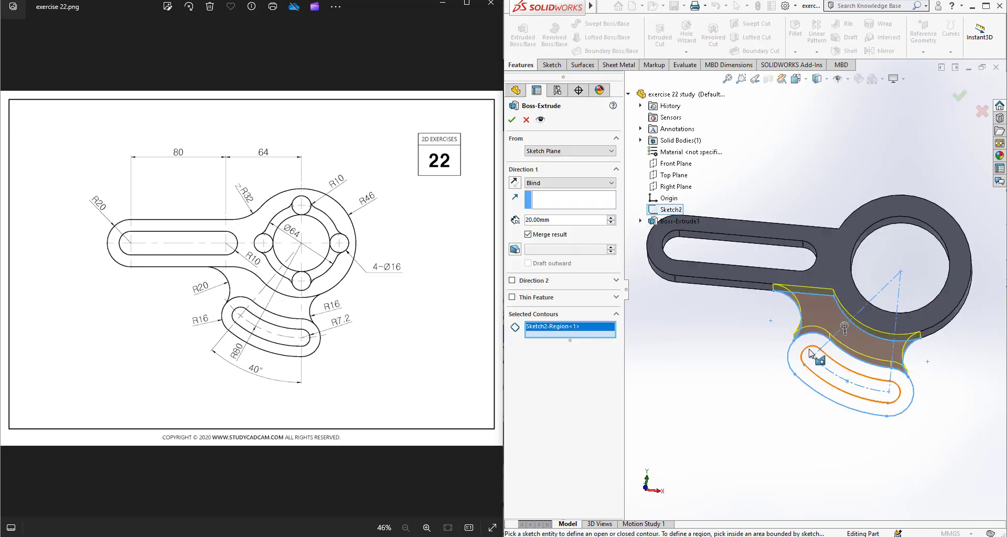
{"action": "left_click", "coordinate": [799, 341]}
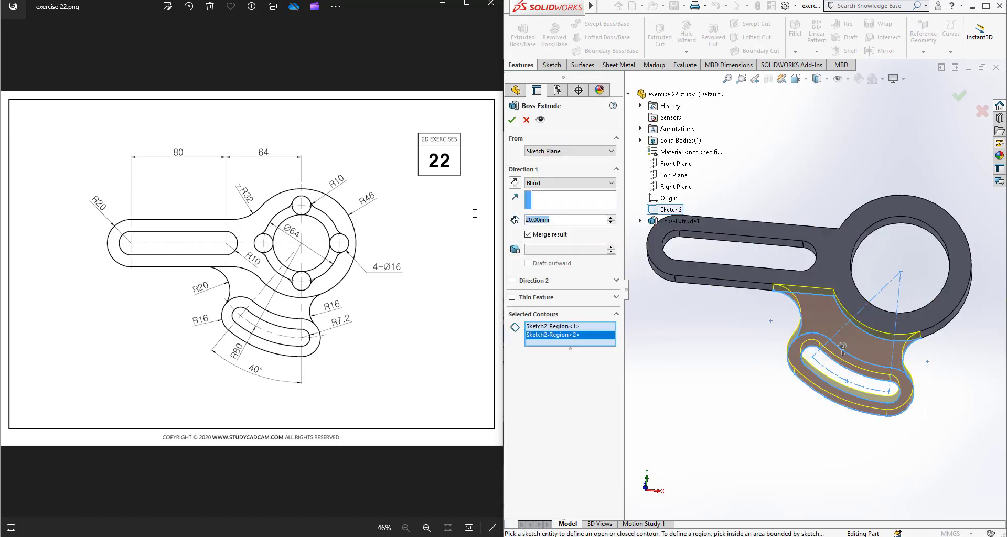
{"action": "left_click", "coordinate": [512, 120]}
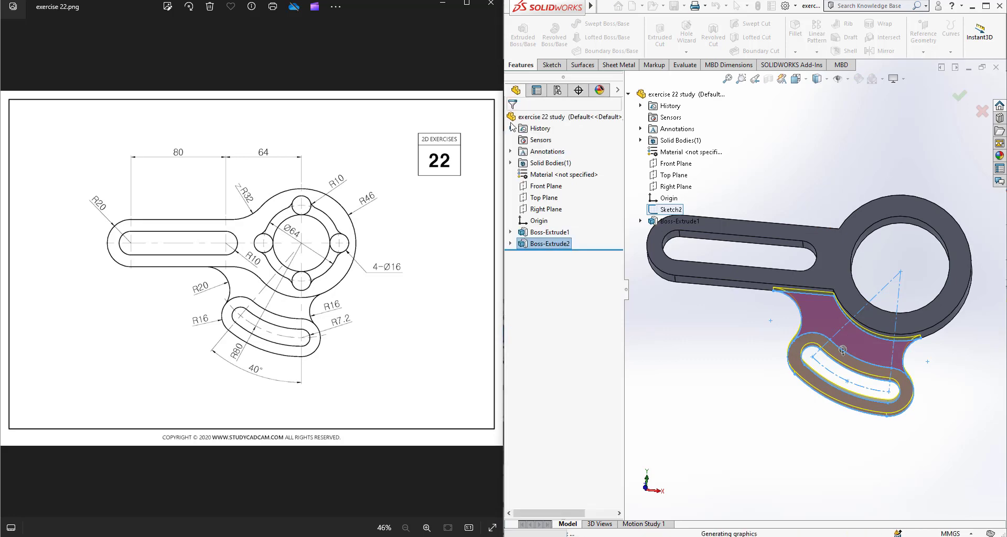
{"action": "middle_click_drag", "start_coordinate": [886, 336], "coordinate": [780, 319]}
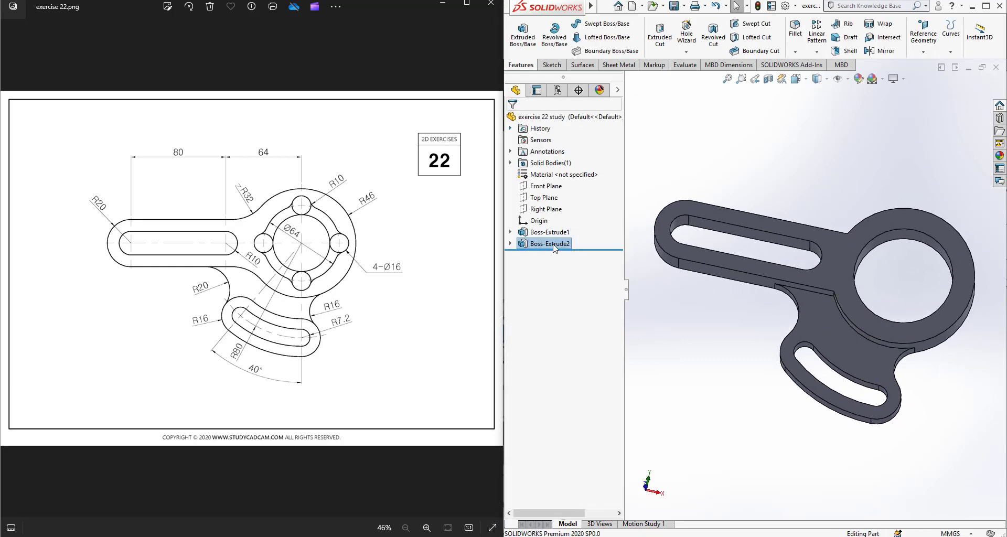
- Extrude only the slotted lobe region of the second sketch 15 mm, merged with the existing body
{"action": "left_click", "coordinate": [522, 35]}
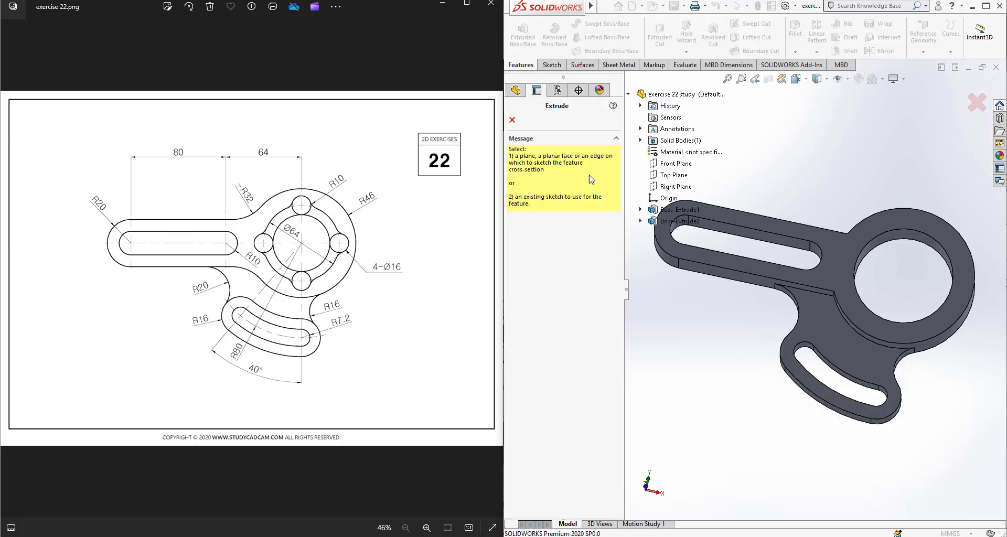
{"action": "left_click", "coordinate": [664, 223]}
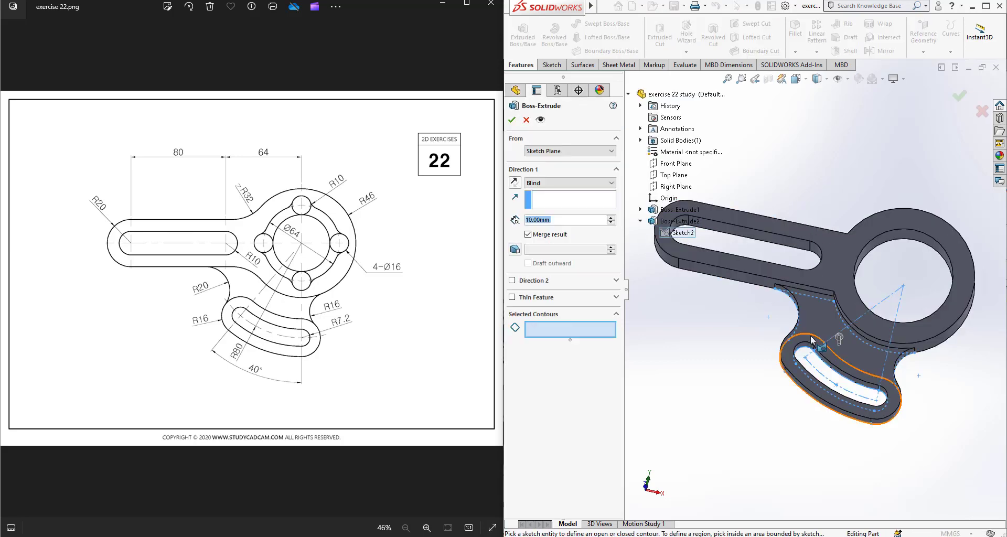
{"action": "scroll", "coordinate": [806, 345], "scroll_direction": "down", "scroll_amount": 5}
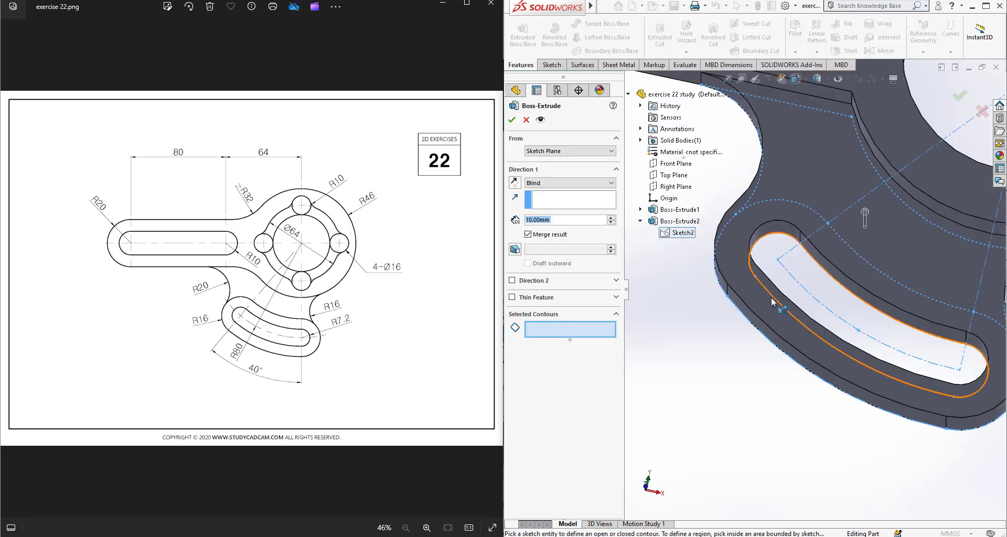
{"action": "left_click", "coordinate": [762, 304]}
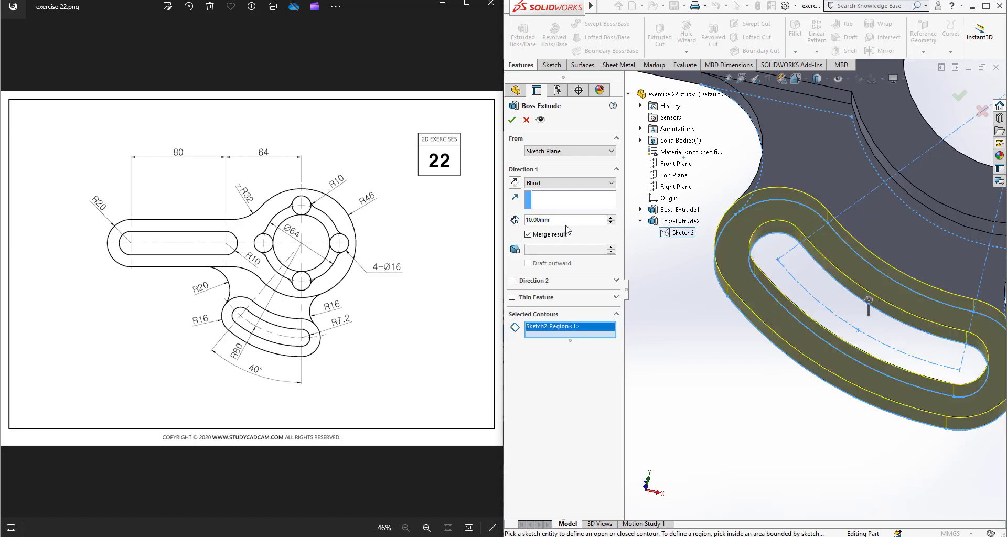
{"action": "type", "text": "15"}
{"action": "key", "text": "Return"}
{"action": "scroll", "coordinate": [775, 326], "scroll_direction": "up", "scroll_amount": 4}
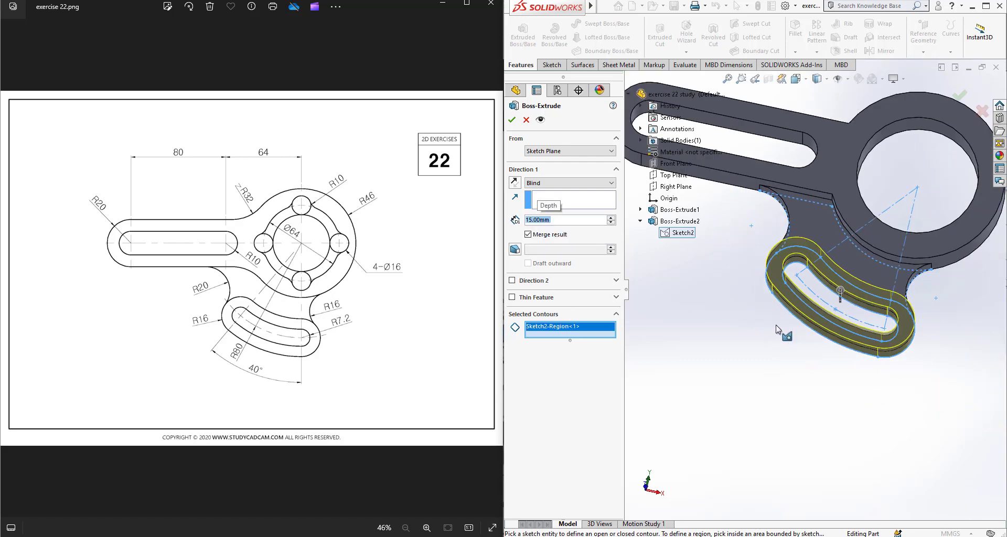
{"action": "left_click", "coordinate": [512, 120]}
- Extrude the first sketch's ring region between the 64 mm circle and the central bore 25 mm, merged with the existing body
{"action": "mouse_move", "coordinate": [756, 269]}
{"action": "middle_mouse_down"}
{"action": "mouse_move", "coordinate": [818, 324]}
{"action": "mouse_move", "coordinate": [782, 269]}
{"action": "mouse_move", "coordinate": [777, 287]}
{"action": "middle_mouse_up"}
{"action": "left_click", "coordinate": [511, 232]}
{"action": "left_click", "coordinate": [522, 34]}
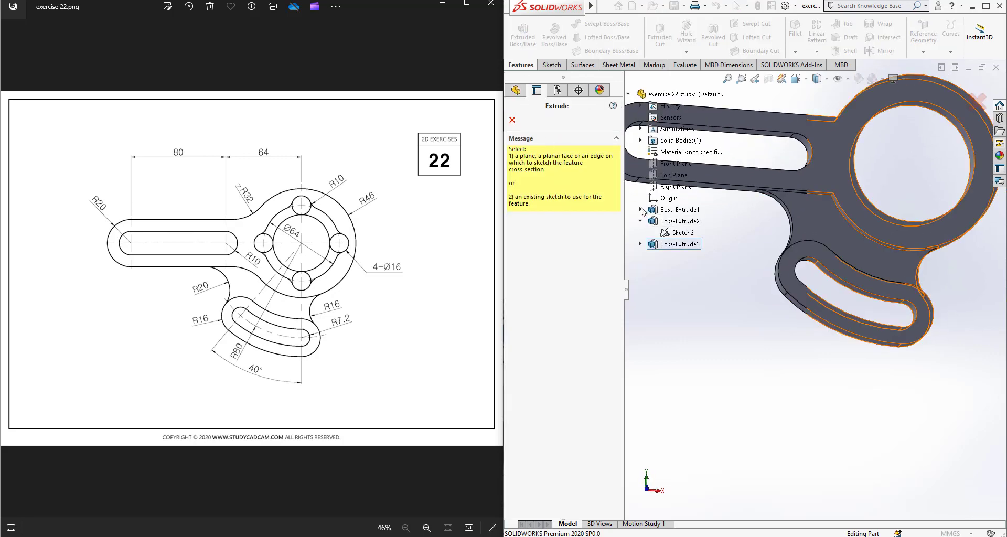
{"action": "left_click", "coordinate": [674, 221]}
{"action": "left_click", "coordinate": [913, 162]}
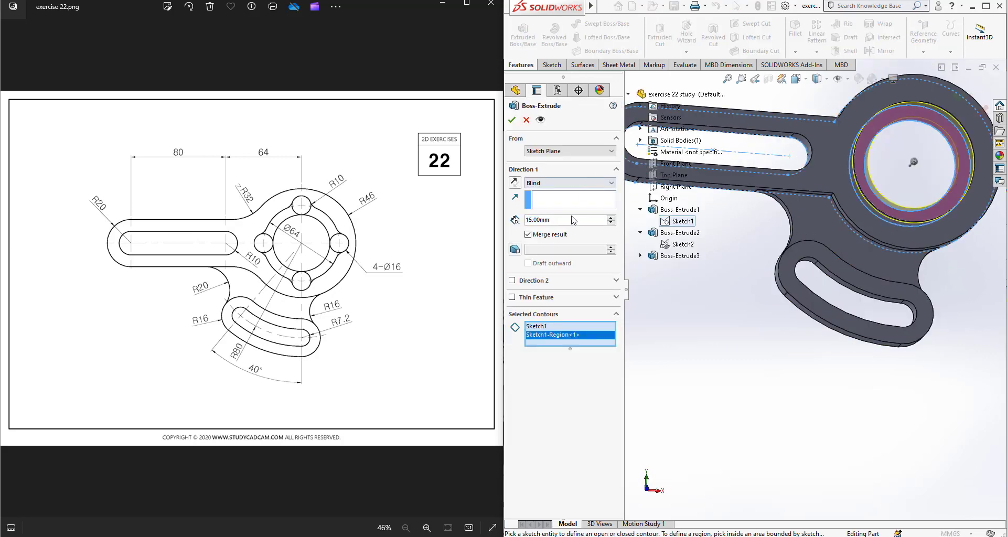
{"action": "key", "text": "Return"}
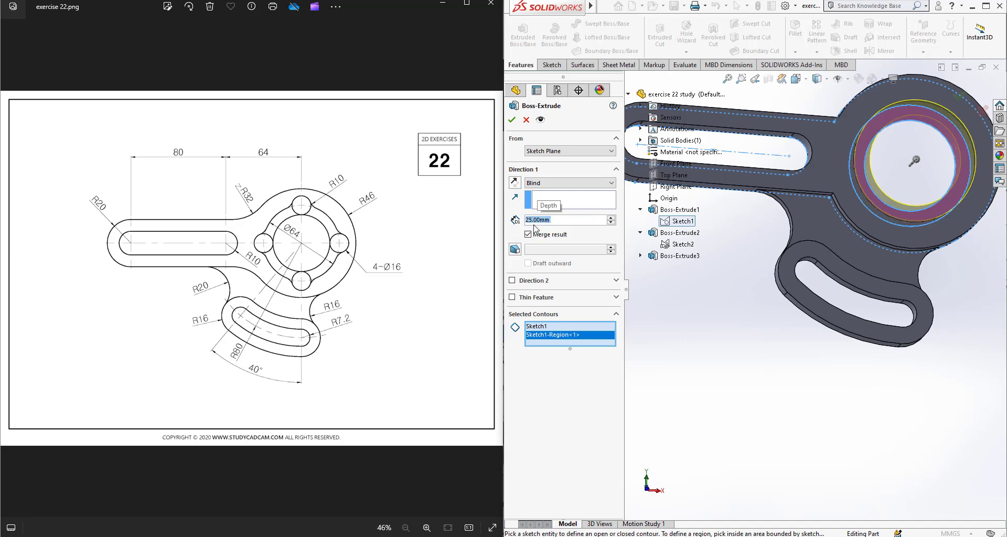
{"action": "left_click", "coordinate": [512, 120]}
- Start a new sketch on the front face of the raised hub ring
{"action": "middle_click_drag", "start_coordinate": [787, 288], "coordinate": [807, 266]}
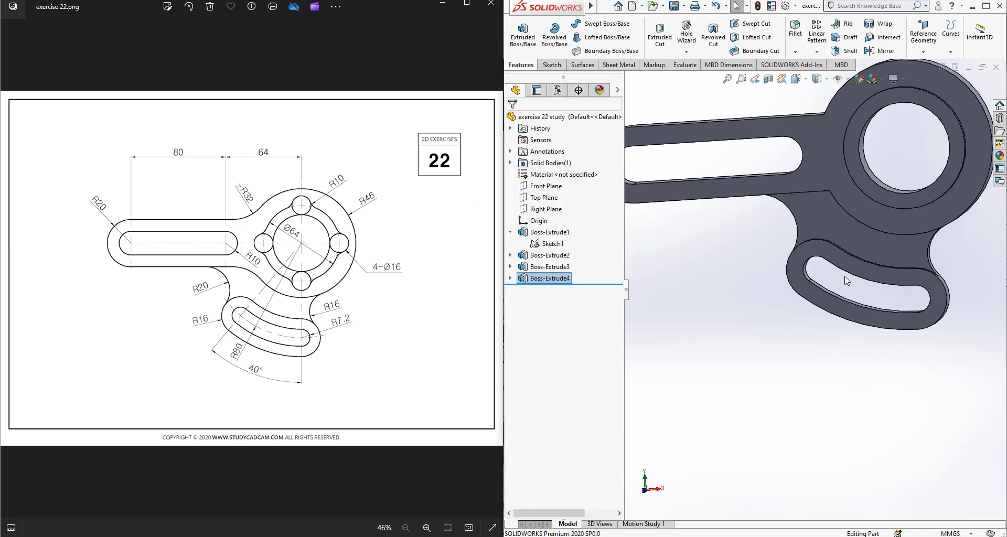
{"action": "scroll", "coordinate": [854, 284], "scroll_direction": "up", "scroll_amount": 2}
{"action": "scroll", "coordinate": [926, 179], "scroll_direction": "down", "scroll_amount": 1}
{"action": "middle_click_drag", "start_coordinate": [825, 184], "coordinate": [854, 164]}
{"action": "left_click", "coordinate": [551, 65]}
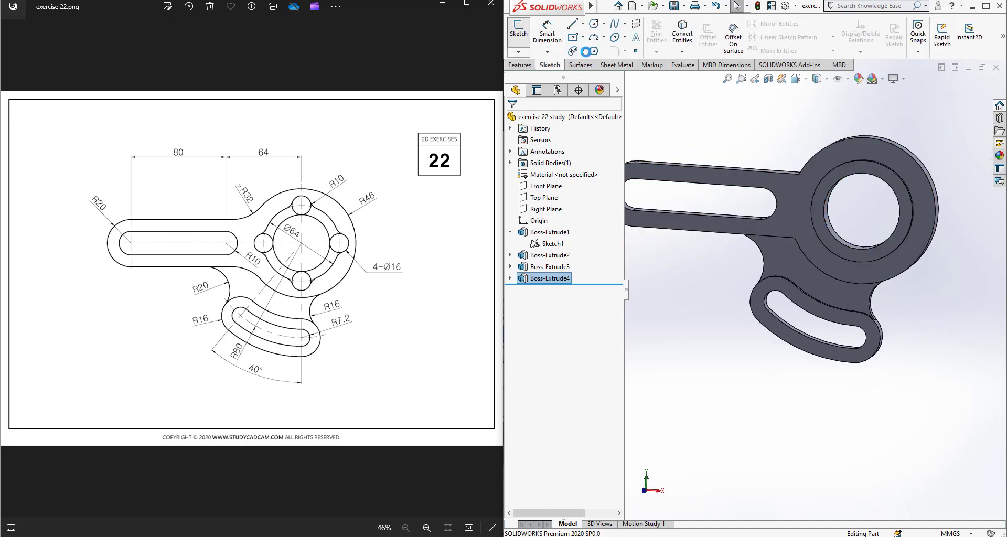
{"action": "left_click", "coordinate": [518, 36]}
{"action": "left_click", "coordinate": [906, 222]}
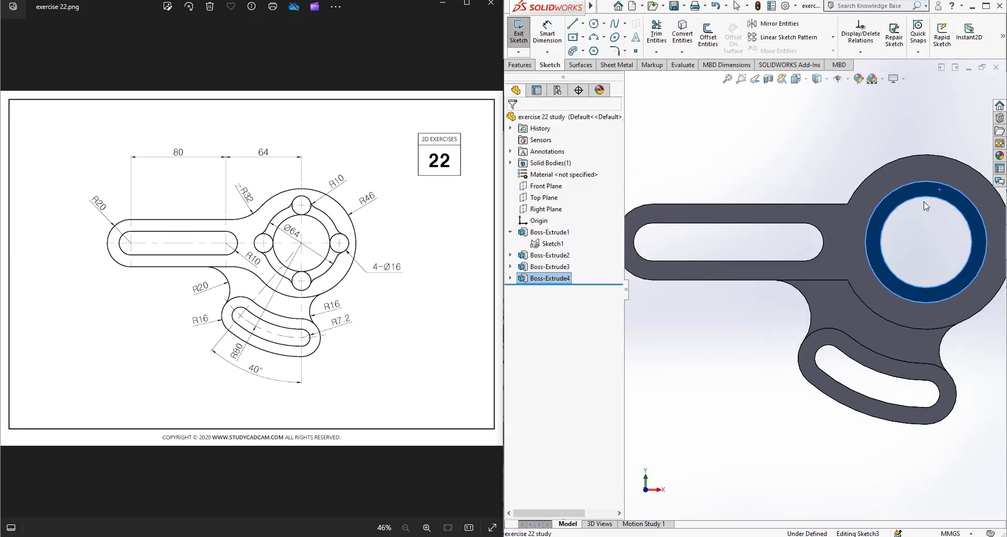
- Draw a 16 mm diameter circle centred on the ring's outer edge, directly above the bore centre
{"action": "left_click", "coordinate": [593, 23]}
{"action": "scroll", "coordinate": [845, 260], "scroll_direction": "up", "scroll_amount": 2}
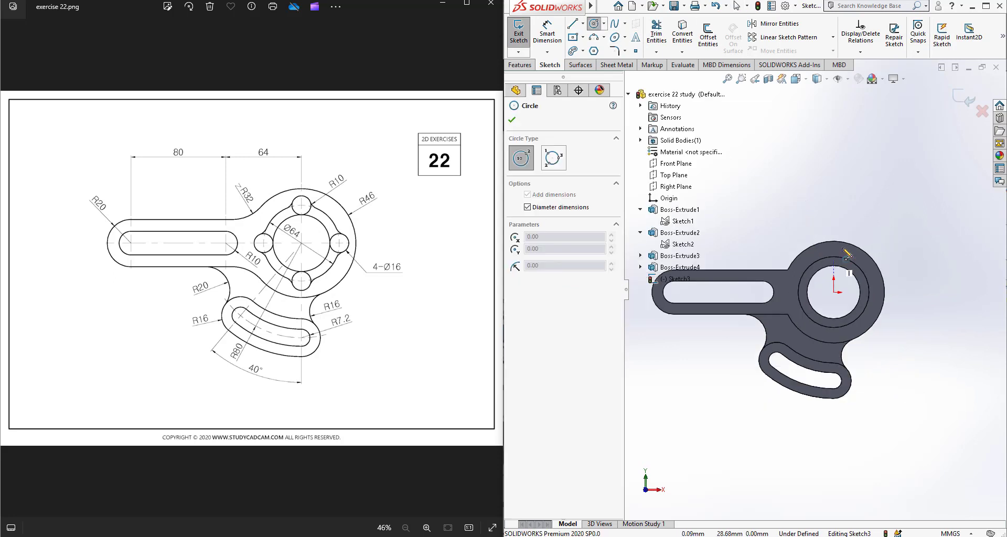
{"action": "scroll", "coordinate": [834, 273], "scroll_direction": "down", "scroll_amount": 6}
{"action": "left_click", "coordinate": [780, 375]}
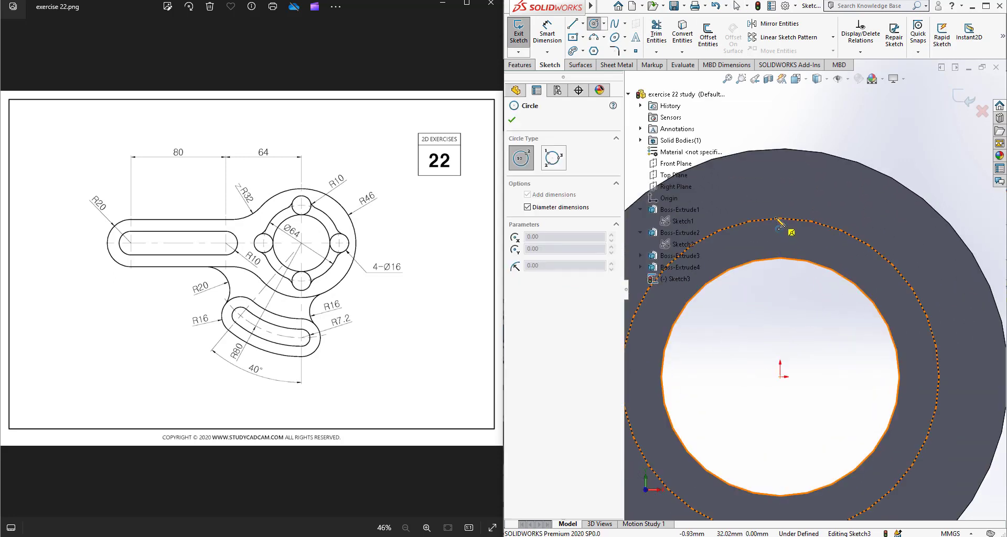
{"action": "left_click", "coordinate": [780, 218]}
{"action": "left_click", "coordinate": [780, 218]}
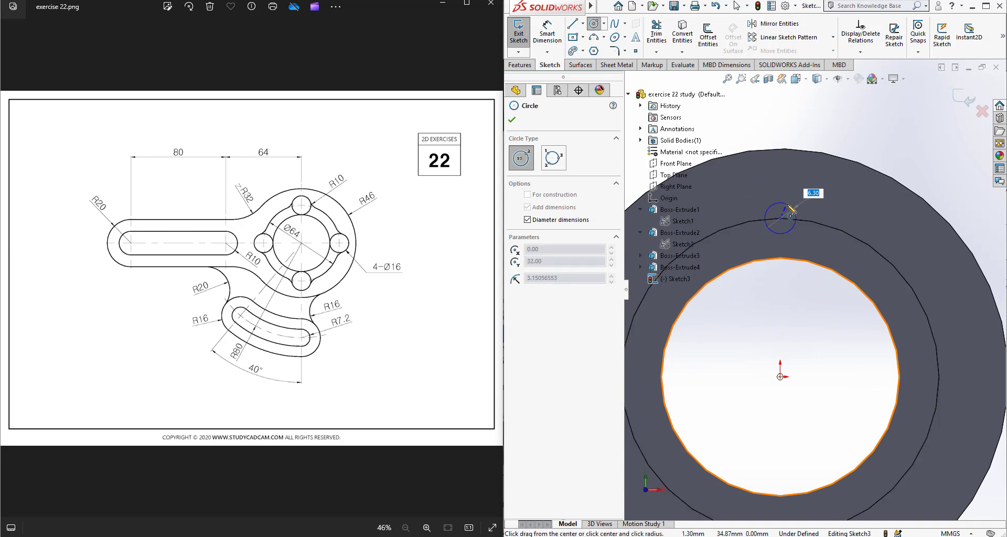
{"action": "type", "text": "16"}
{"action": "key", "text": "Return"}
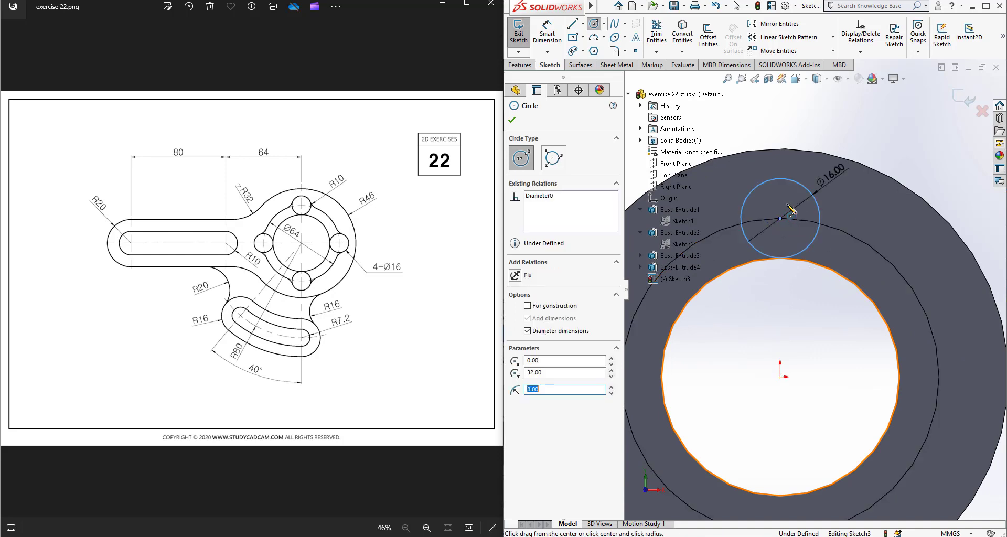
- Add a vertical relation between the 16 mm circle's centre and the origin
{"action": "key", "text": "Escape"}
{"action": "left_click", "coordinate": [780, 218]}
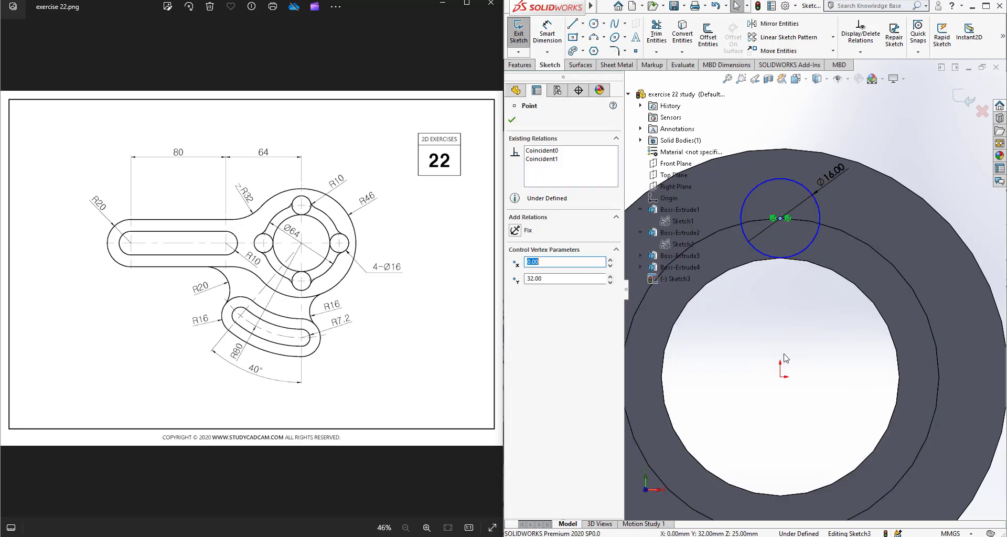
{"action": "left_click", "coordinate": [779, 376], "text": "ctrl"}
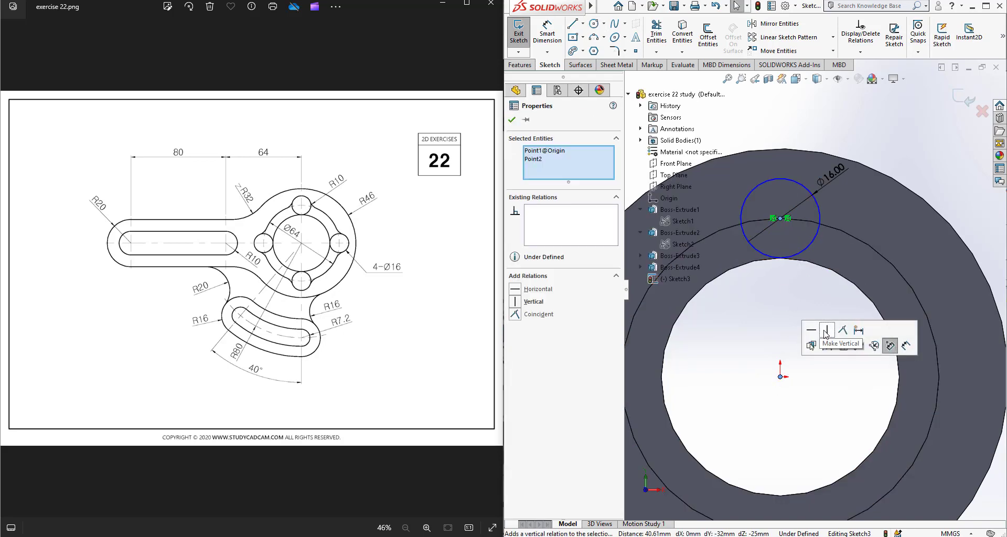
{"action": "left_click", "coordinate": [825, 330]}
{"action": "key", "text": "Escape"}
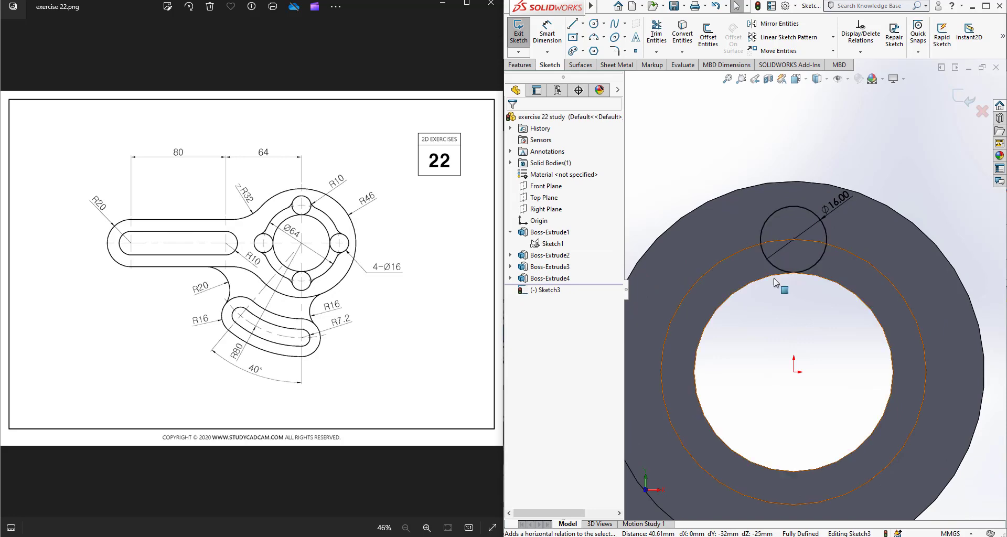
- Extrude the 16 mm circle back toward the hub with Up To Next, starting from a 1 mm offset and merged with the body
{"action": "middle_click_drag", "start_coordinate": [773, 277], "coordinate": [852, 316]}
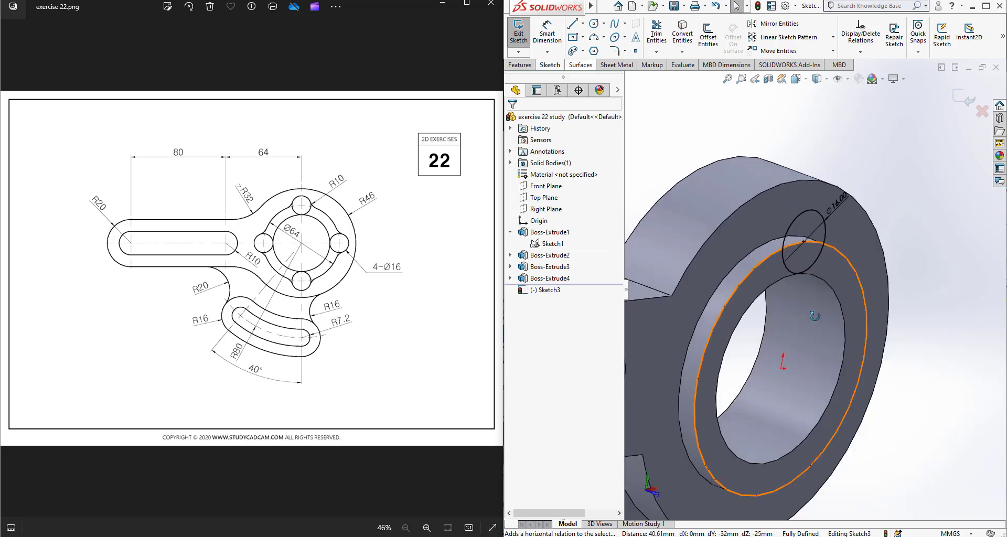
{"action": "left_click", "coordinate": [520, 65]}
{"action": "left_click", "coordinate": [522, 35]}
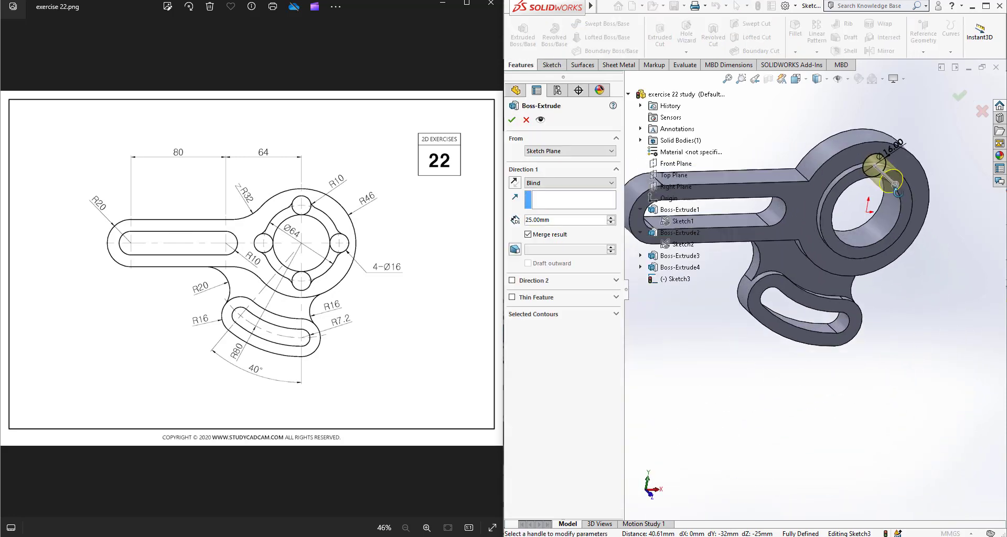
{"action": "left_click", "coordinate": [567, 182]}
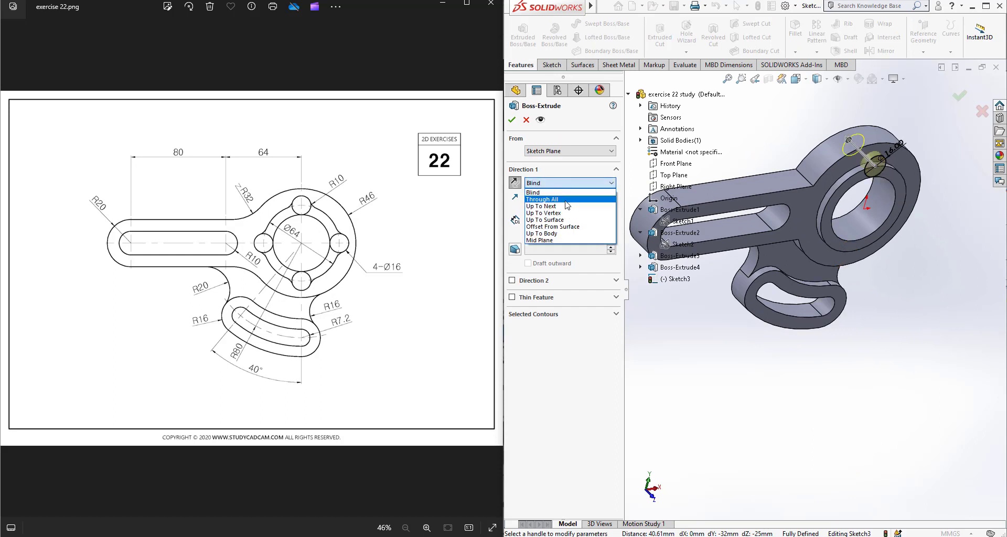
{"action": "left_click", "coordinate": [546, 198]}
{"action": "left_click", "coordinate": [556, 151]}
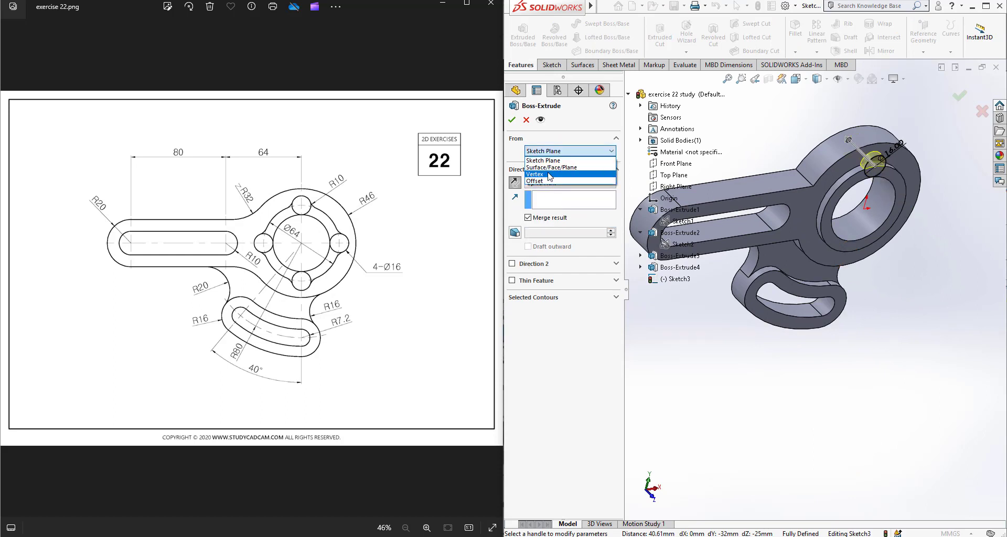
{"action": "left_click", "coordinate": [545, 180]}
{"action": "type", "text": "1"}
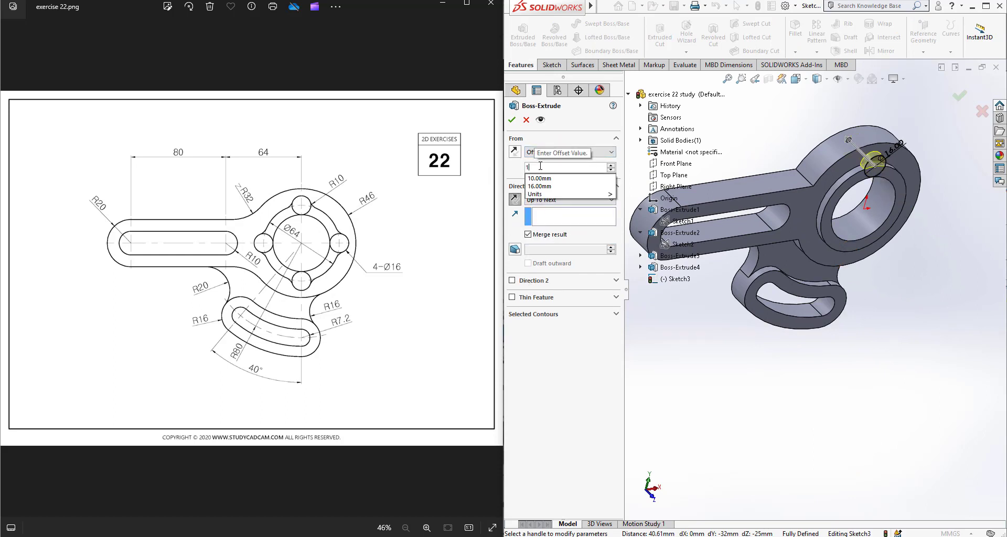
{"action": "key", "text": "Return"}
{"action": "scroll", "coordinate": [867, 179], "scroll_direction": "down", "scroll_amount": 8}
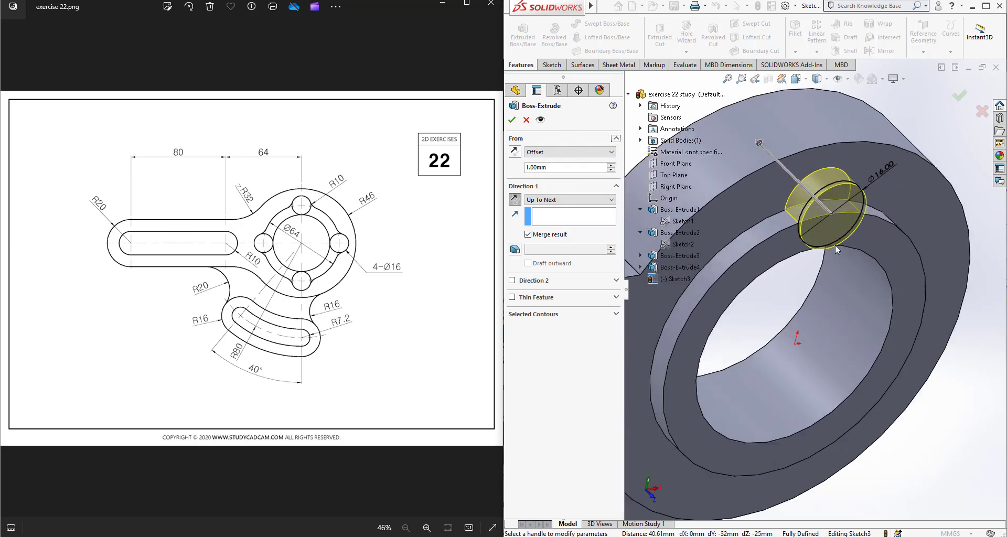
{"action": "left_click", "coordinate": [512, 120]}
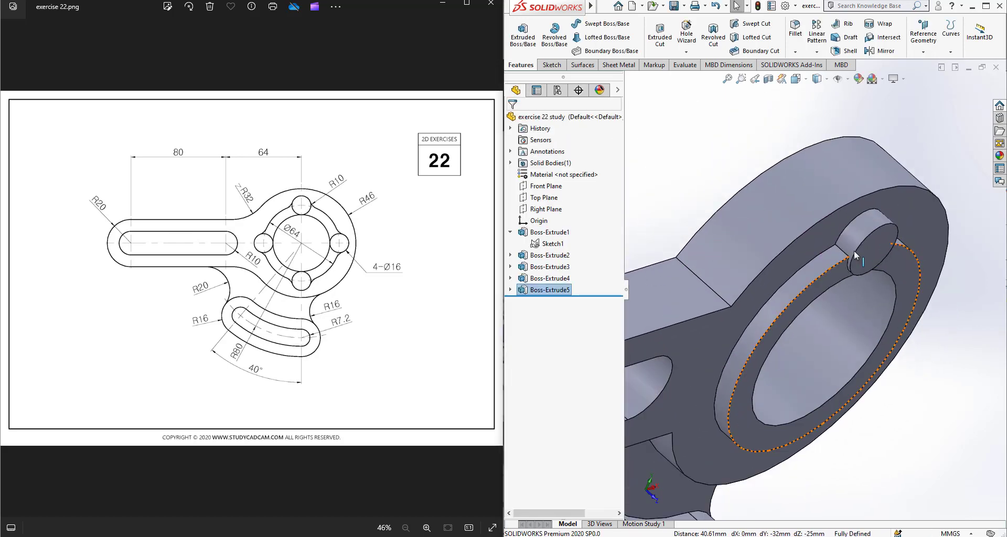
- Fillet the two edges where the round boss meets the ring's outer wall with a 10 mm radius
{"action": "middle_click_drag", "start_coordinate": [801, 245], "coordinate": [738, 220]}
{"action": "scroll", "coordinate": [811, 291], "scroll_direction": "up", "scroll_amount": 6}
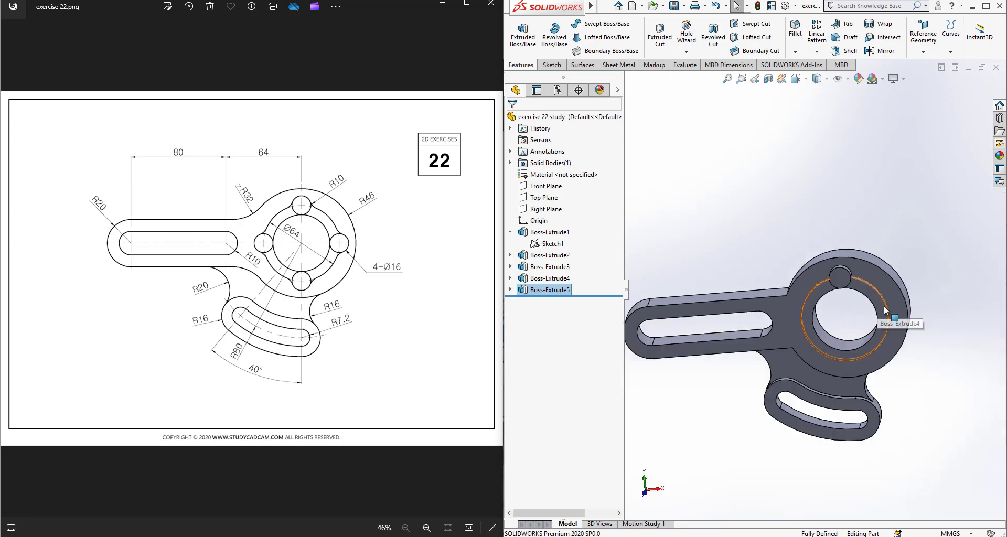
{"action": "scroll", "coordinate": [886, 310], "scroll_direction": "down", "scroll_amount": 2}
{"action": "left_click", "coordinate": [540, 291]}
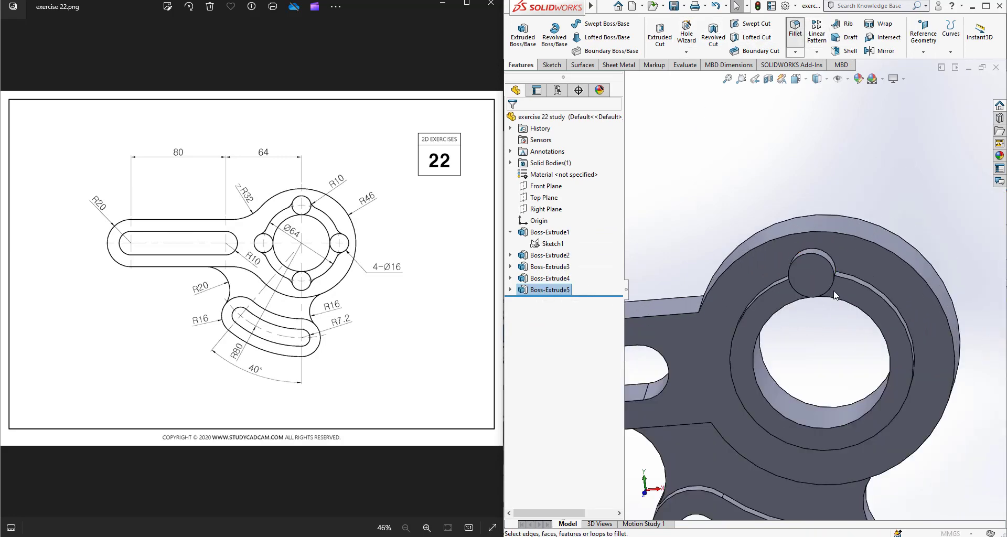
{"action": "scroll", "coordinate": [835, 294], "scroll_direction": "down", "scroll_amount": 4}
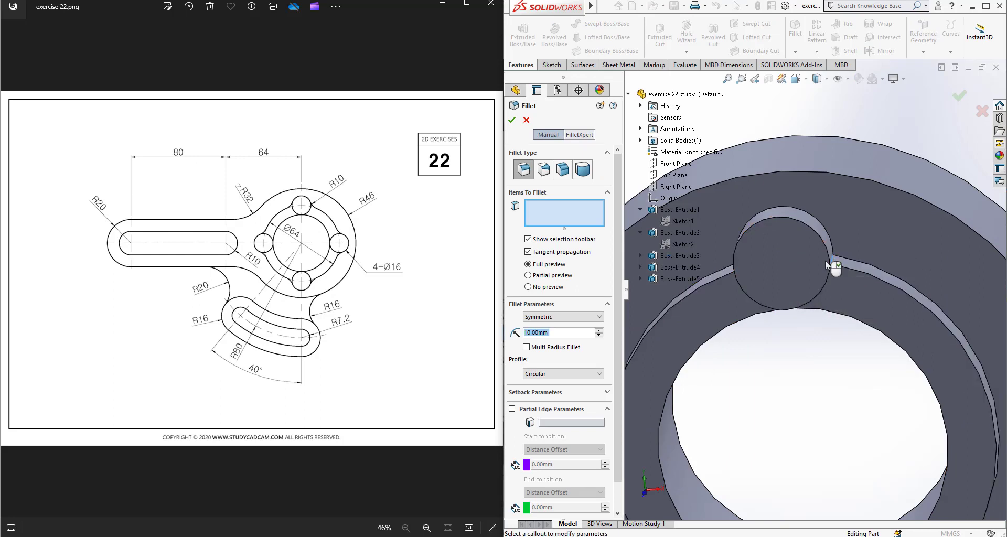
{"action": "left_click", "coordinate": [826, 261]}
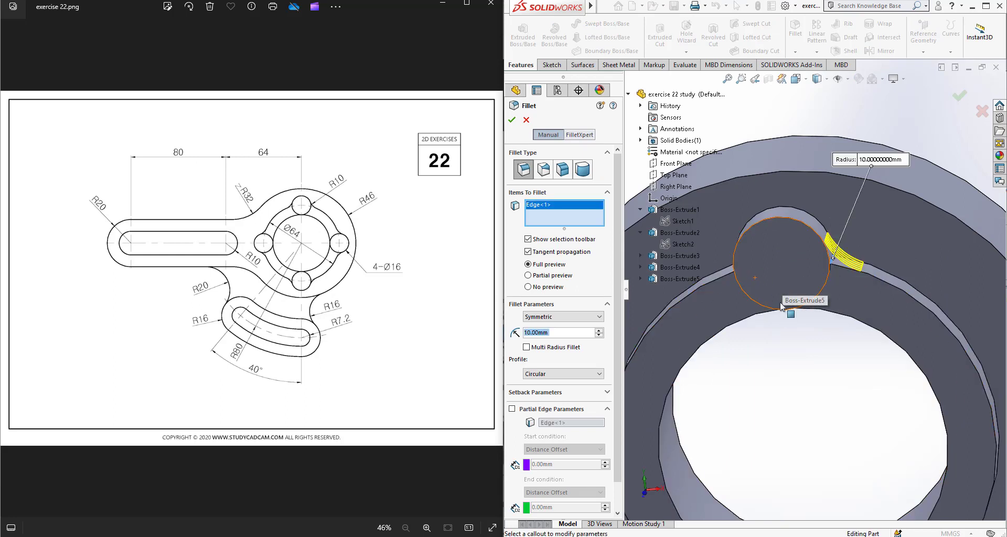
{"action": "middle_click_drag", "start_coordinate": [729, 274], "coordinate": [762, 290]}
{"action": "left_click", "coordinate": [730, 264]}
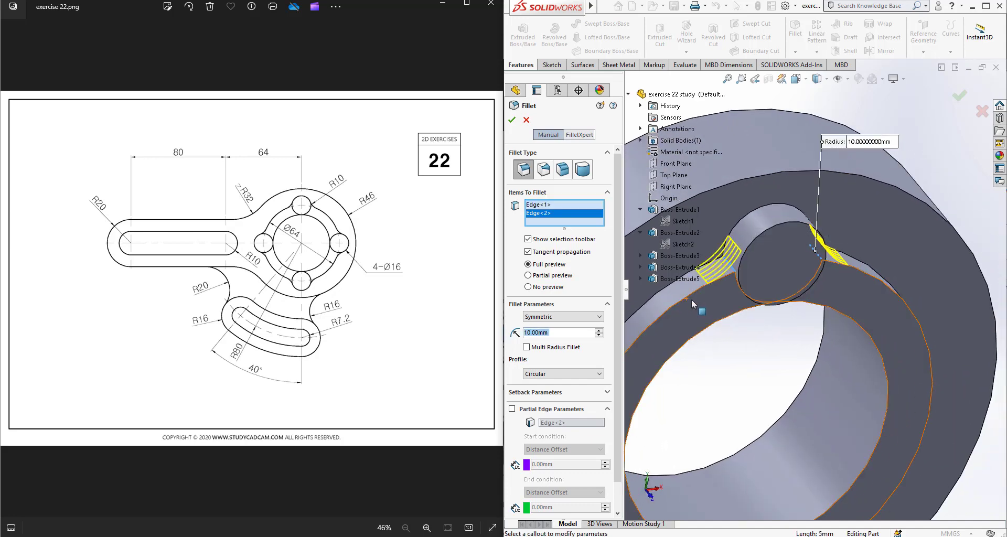
{"action": "left_click", "coordinate": [511, 119]}
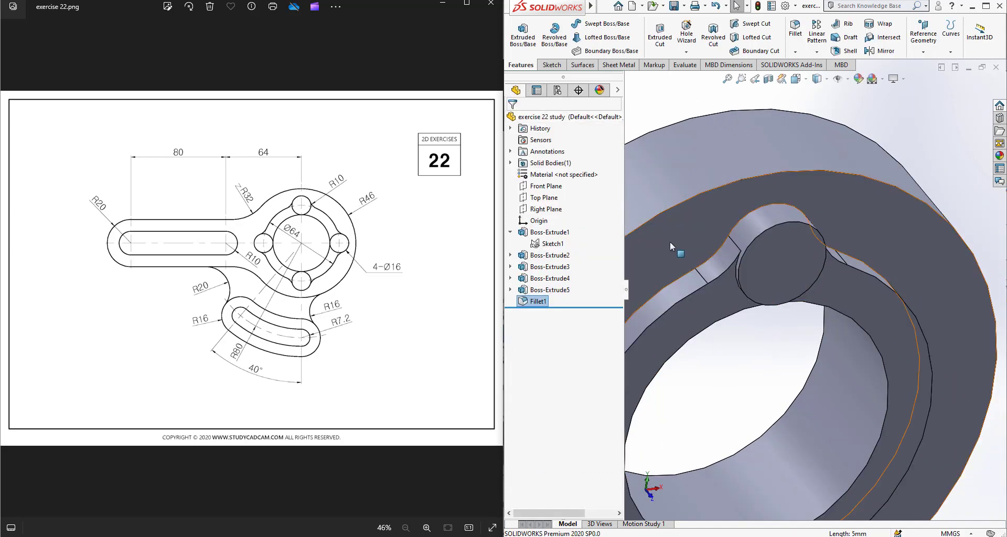
- Circular-pattern the round boss and its fillet around the bore face with 4 equally spaced instances over 360 degrees
{"action": "middle_click_drag", "start_coordinate": [850, 366], "coordinate": [829, 337]}
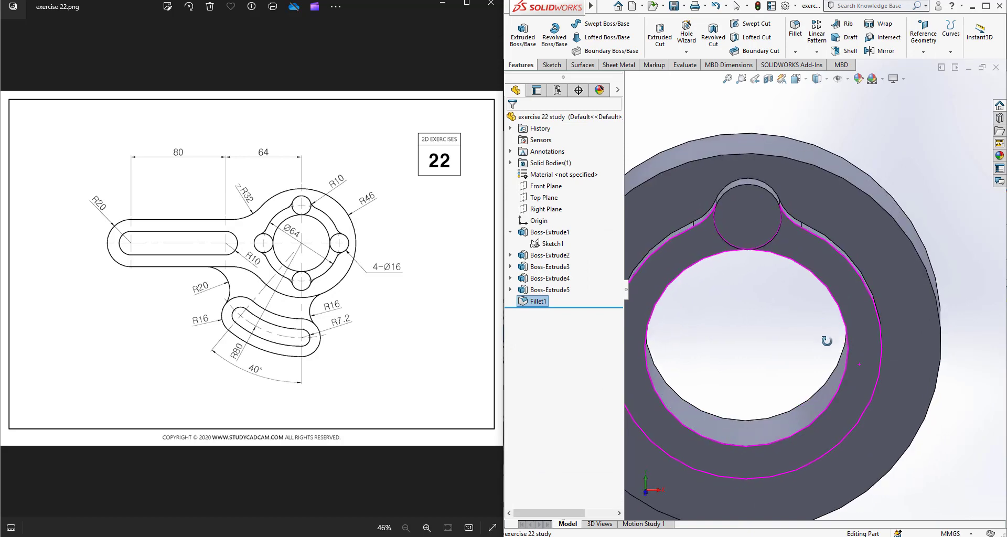
{"action": "left_click", "coordinate": [548, 289]}
{"action": "left_click", "coordinate": [816, 52]}
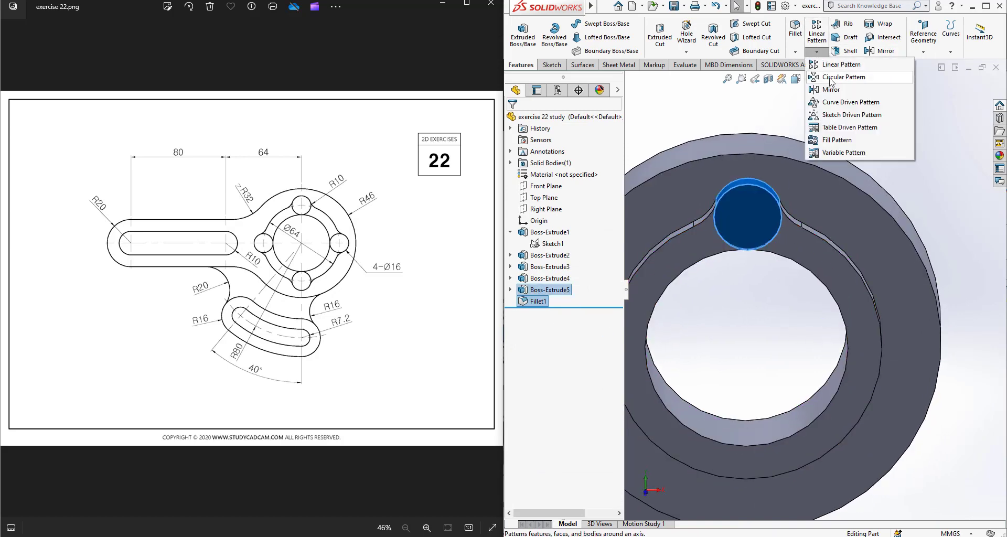
{"action": "left_click", "coordinate": [832, 78]}
{"action": "left_click", "coordinate": [680, 405]}
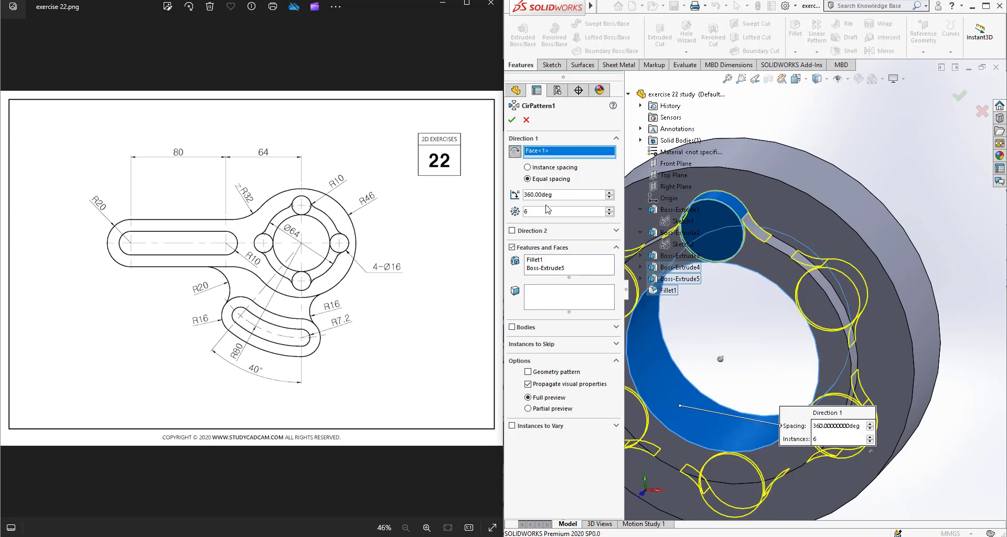
{"action": "type", "text": "4"}
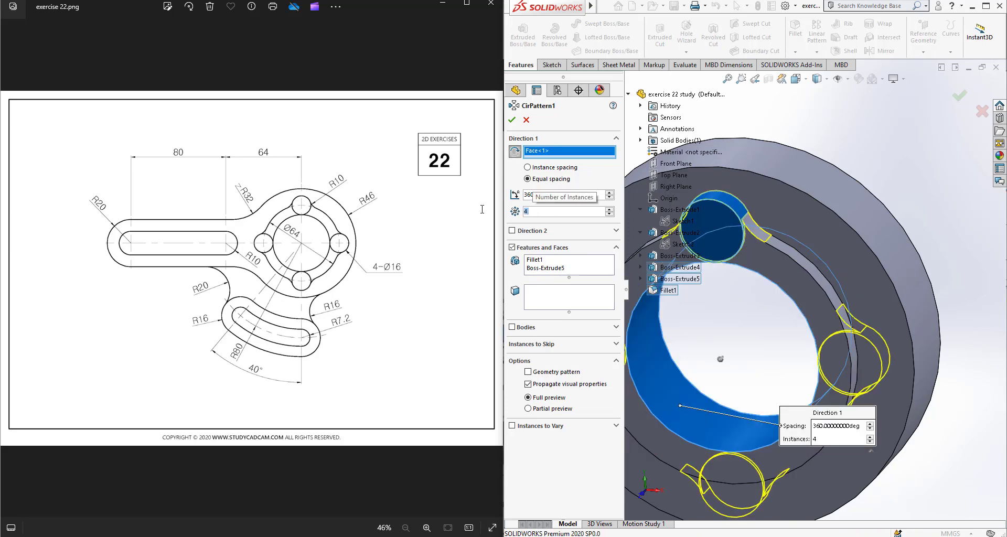
{"action": "left_click", "coordinate": [512, 120]}
- Fillet the upper and lower edges where the slotted arm meets the hub with a 32 mm radius
{"action": "scroll", "coordinate": [734, 247], "scroll_direction": "up", "scroll_amount": 3}
{"action": "middle_click_drag", "start_coordinate": [785, 330], "coordinate": [814, 281]}
{"action": "scroll", "coordinate": [795, 345], "scroll_direction": "up", "scroll_amount": 2}
{"action": "scroll", "coordinate": [807, 328], "scroll_direction": "up", "scroll_amount": 2}
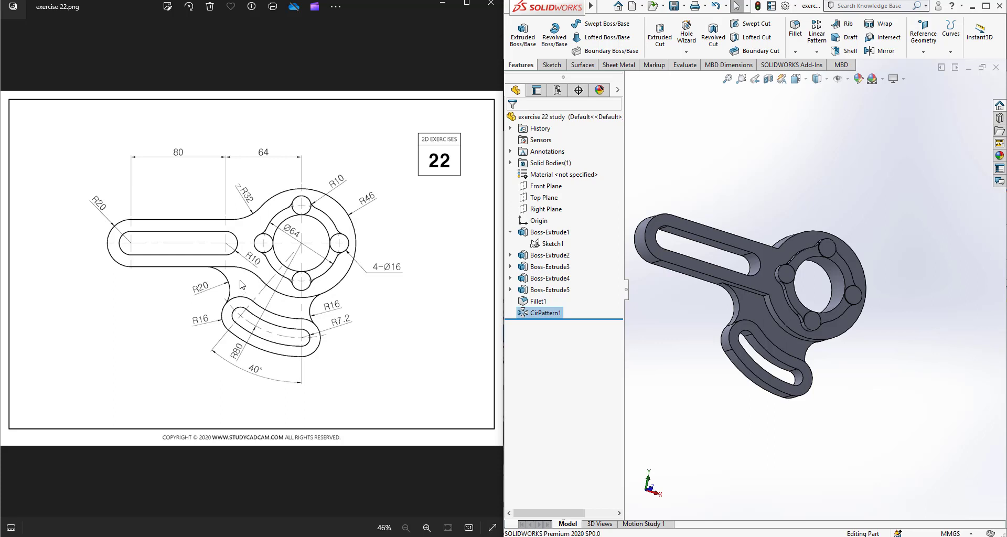
{"action": "middle_click_drag", "start_coordinate": [783, 224], "coordinate": [806, 145]}
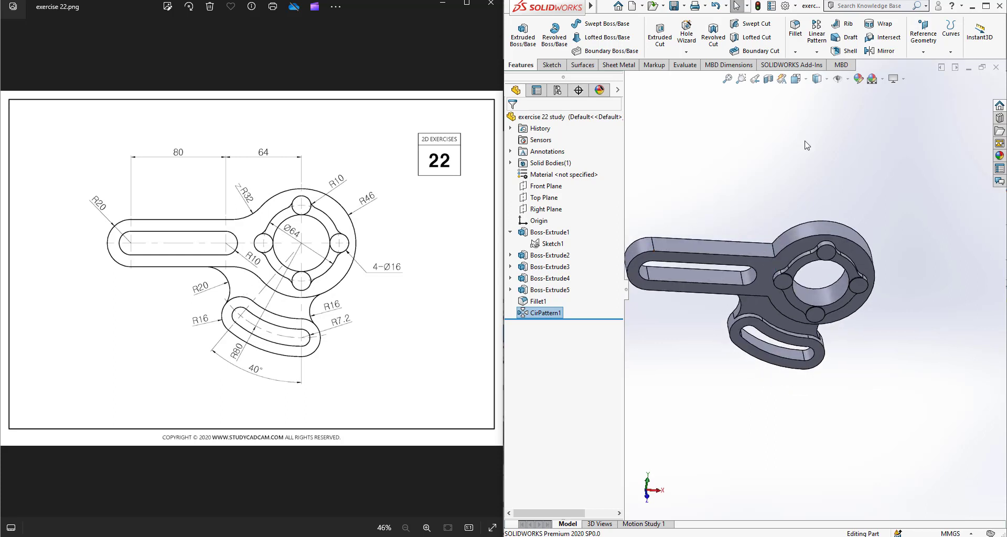
{"action": "left_click", "coordinate": [794, 27]}
{"action": "left_click", "coordinate": [772, 246]}
{"action": "left_click", "coordinate": [573, 332]}
{"action": "type", "text": "3"}
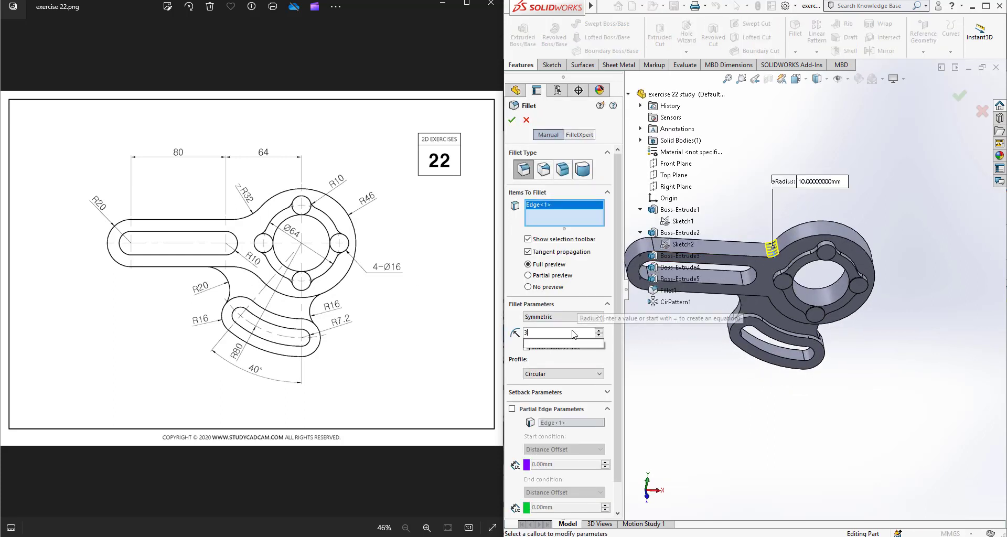
{"action": "type", "text": "2"}
{"action": "middle_click_drag", "start_coordinate": [817, 361], "coordinate": [746, 360]}
{"action": "left_click", "coordinate": [766, 296]}
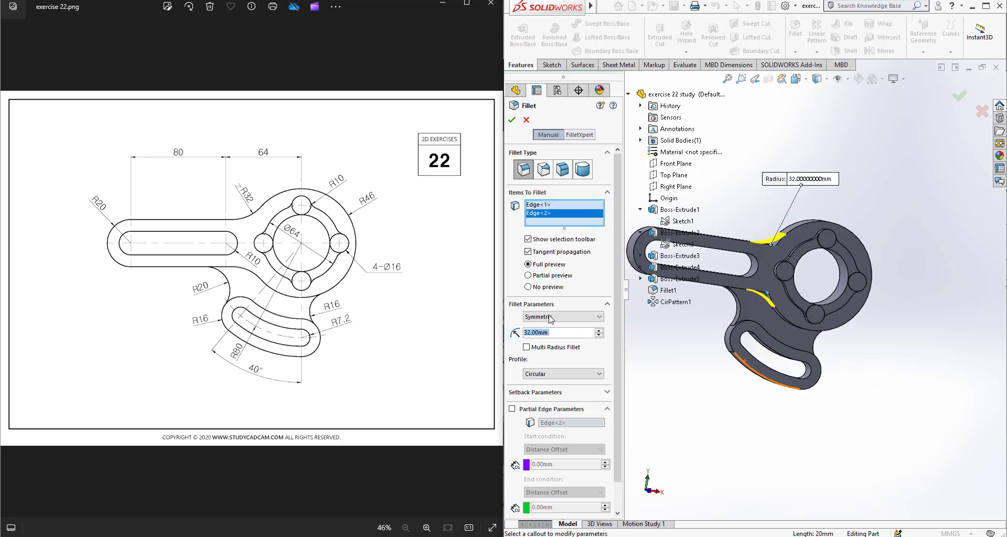
{"action": "left_click", "coordinate": [512, 120]}
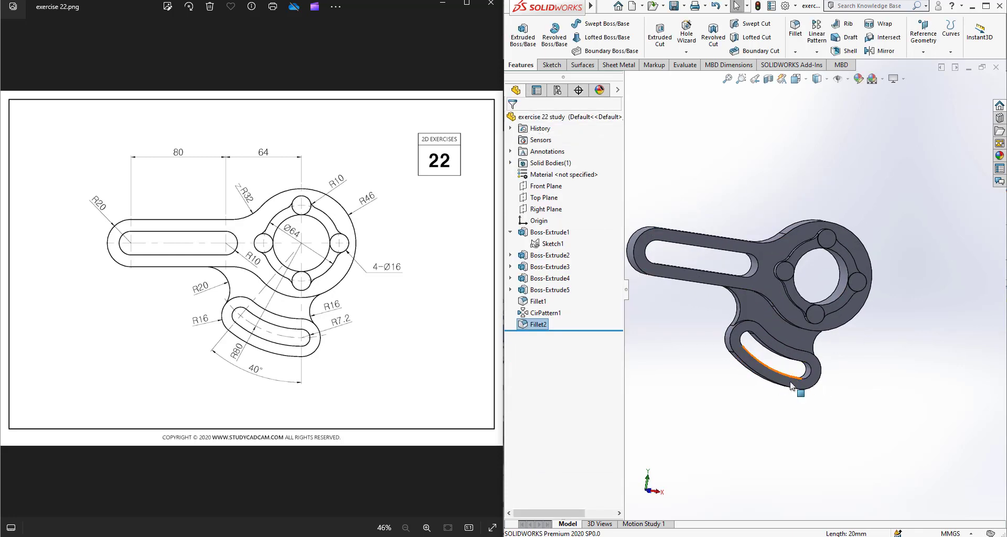
{"action": "middle_click_drag", "start_coordinate": [754, 440], "coordinate": [775, 493]}
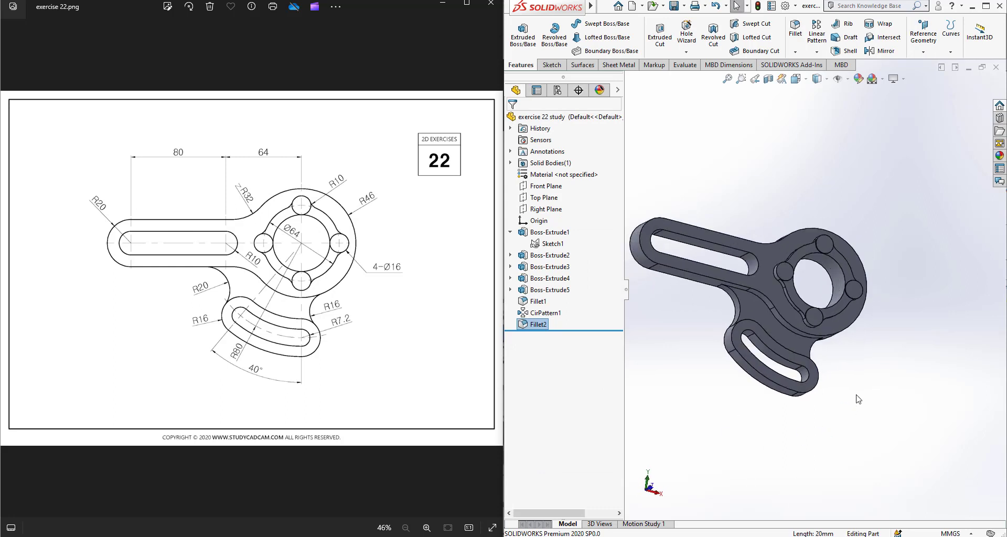